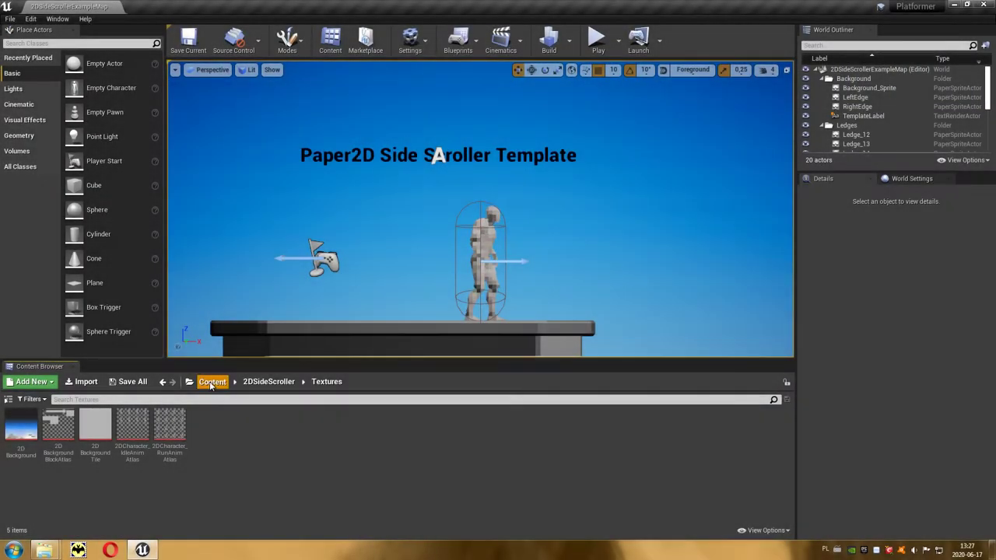
- Create a new top-level content folder named ProjektowaniePoziomow
left_click(212, 381)
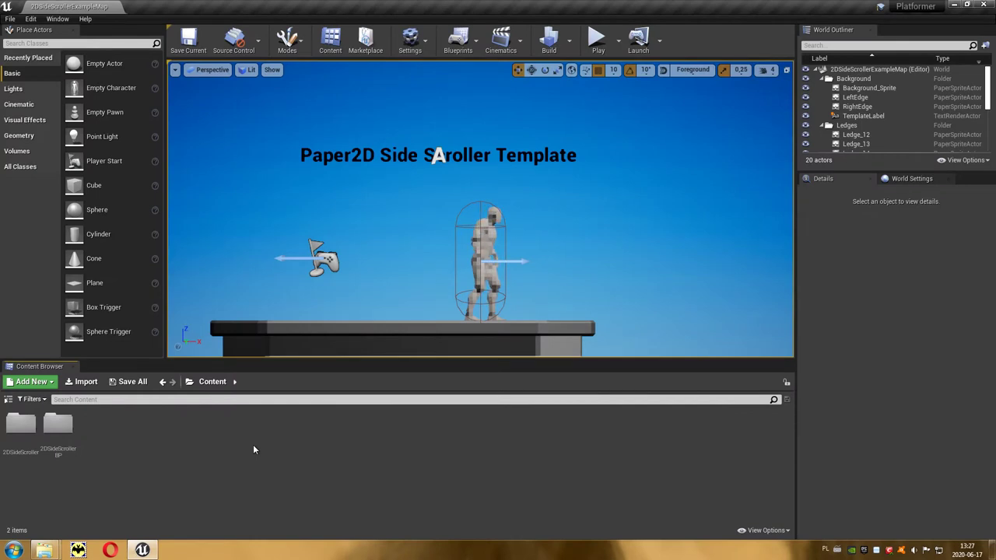
right_click(253, 450)
left_click(296, 99)
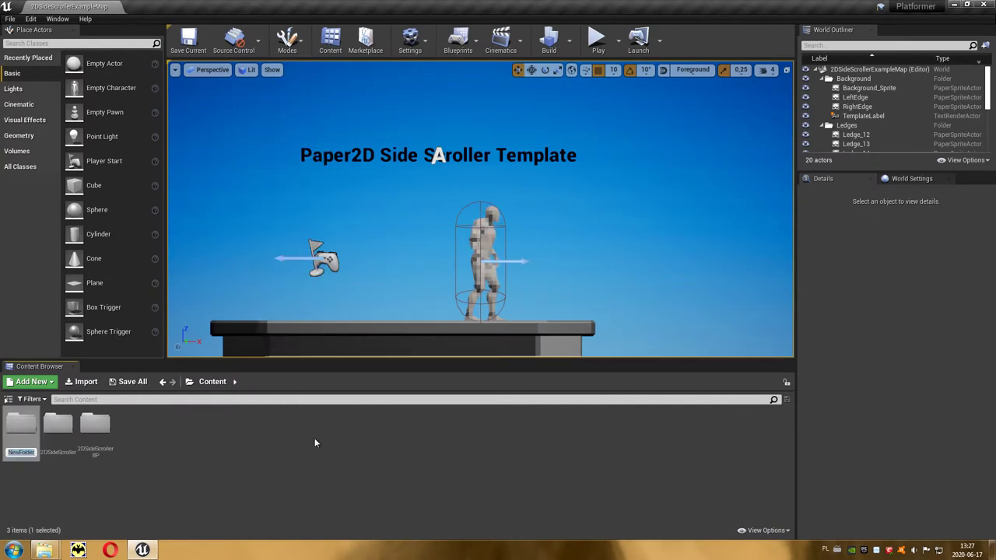
type("P")
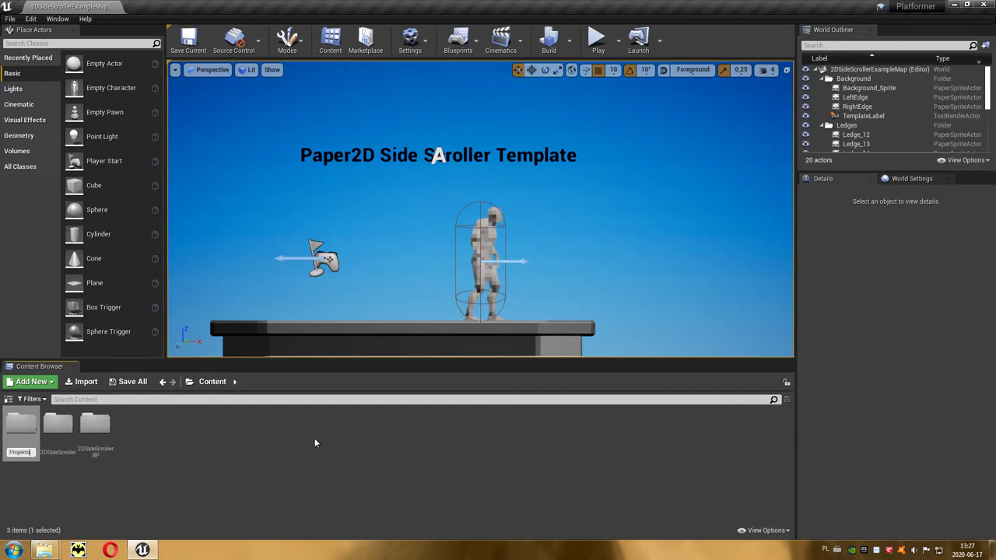
type("oziom")
type("ow")
key("Return")
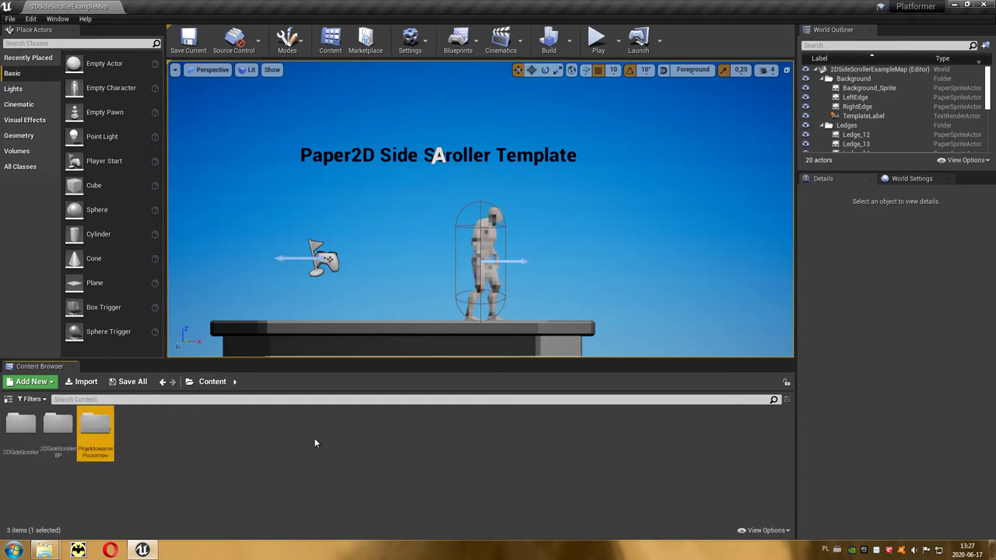
- Import the Stoi.tga bear sprite sheet into the ProjektowaniePoziomow folder
double_click(100, 421)
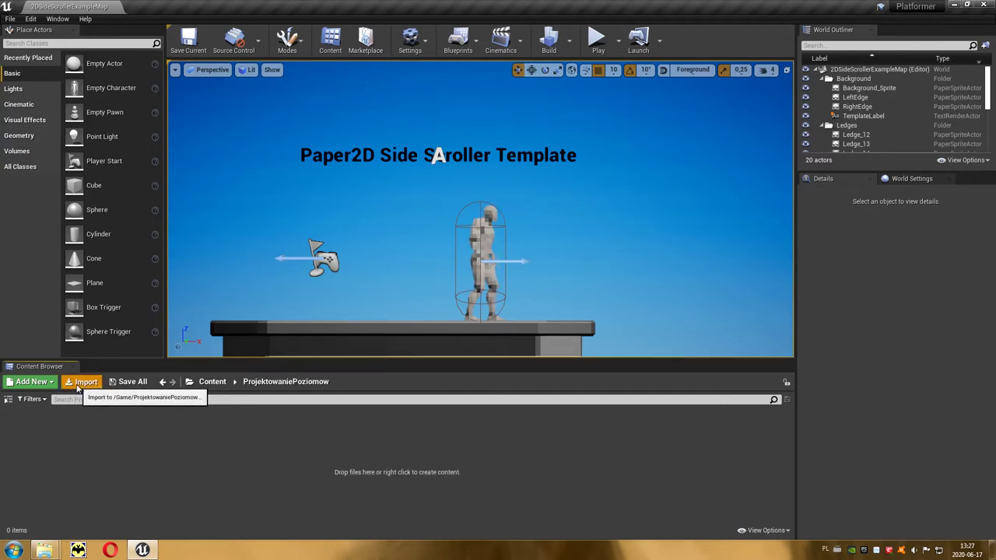
left_click(78, 389)
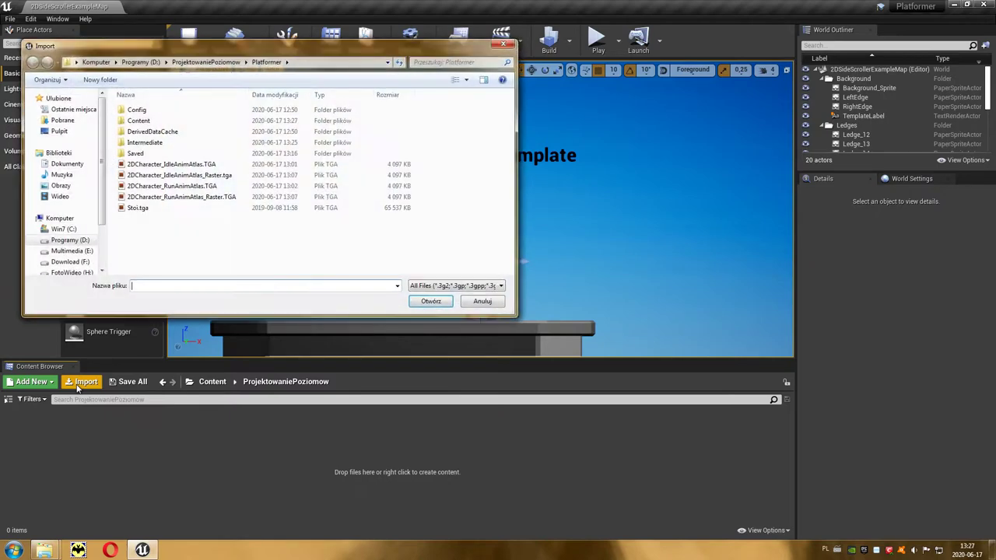
left_click(124, 212)
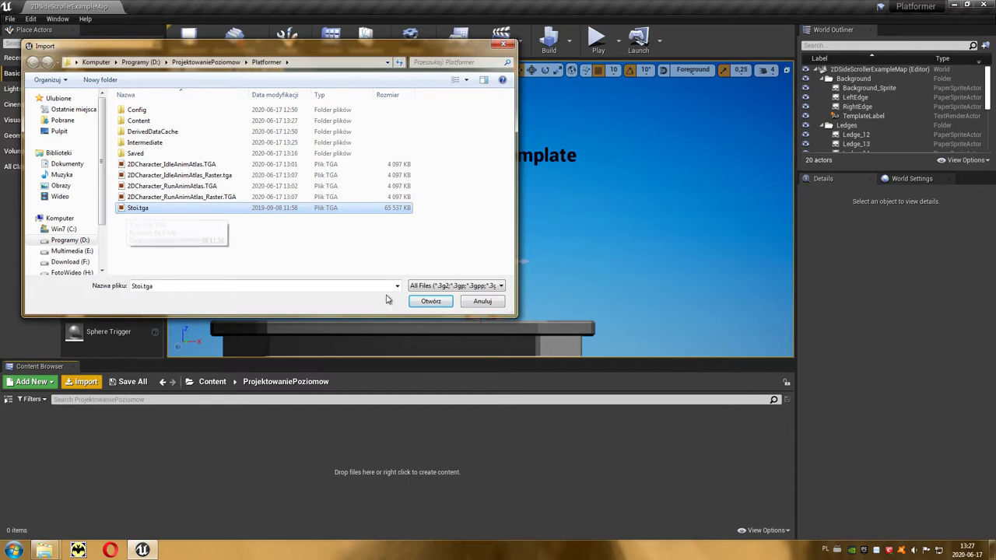
left_click(428, 302)
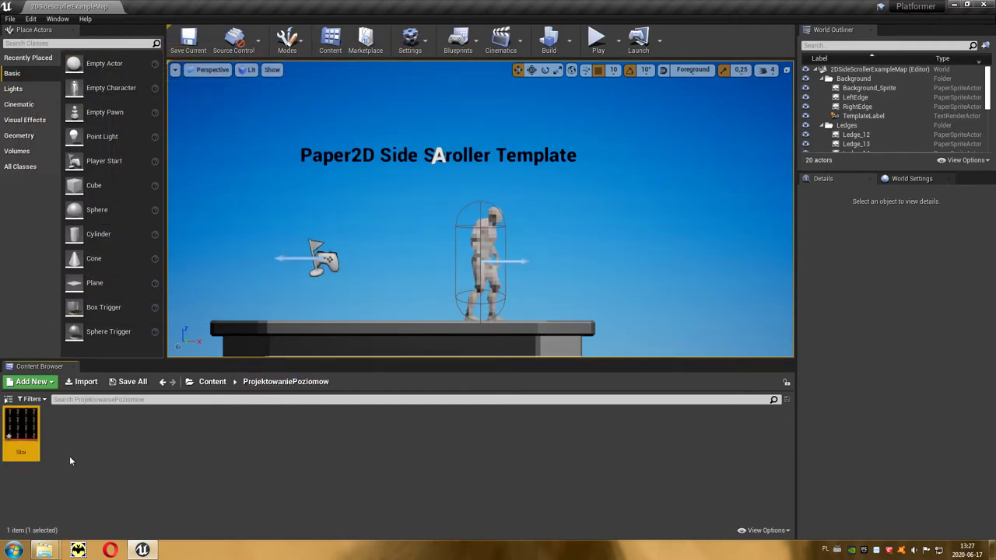
- Give Stoi UserInterface2D (RGBA) compression, NoMipmaps and 2D Pixels (unfiltered), then save it
double_click(23, 430)
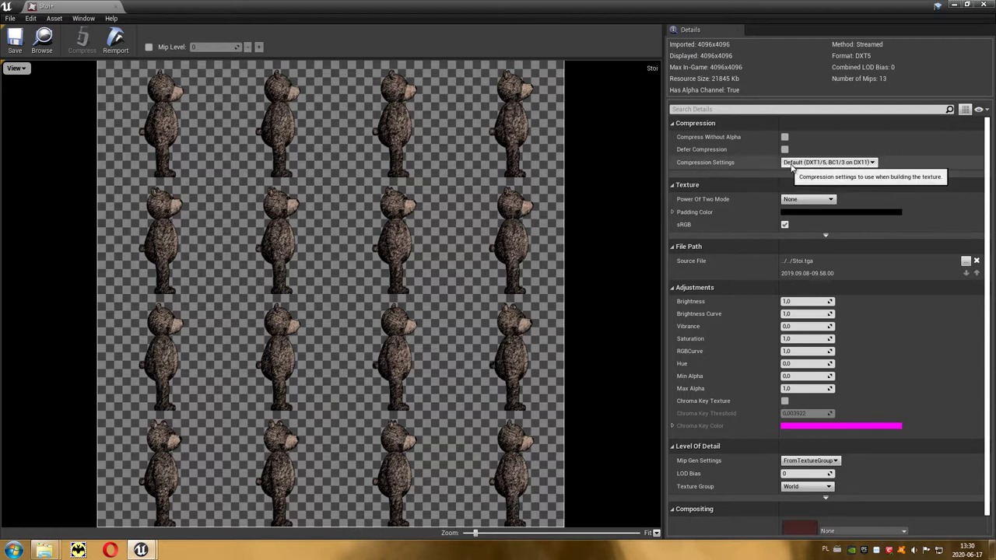
left_click(870, 164)
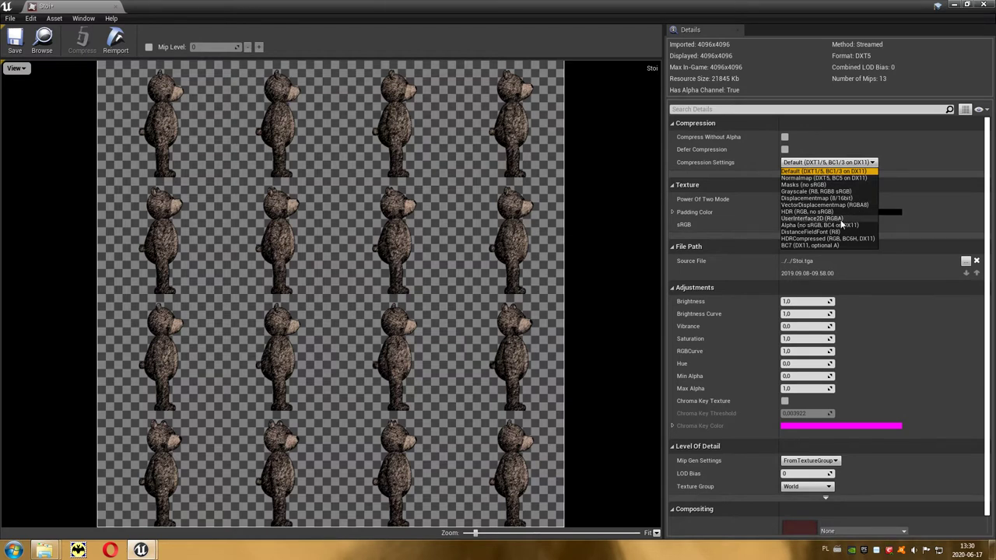
left_click(848, 219)
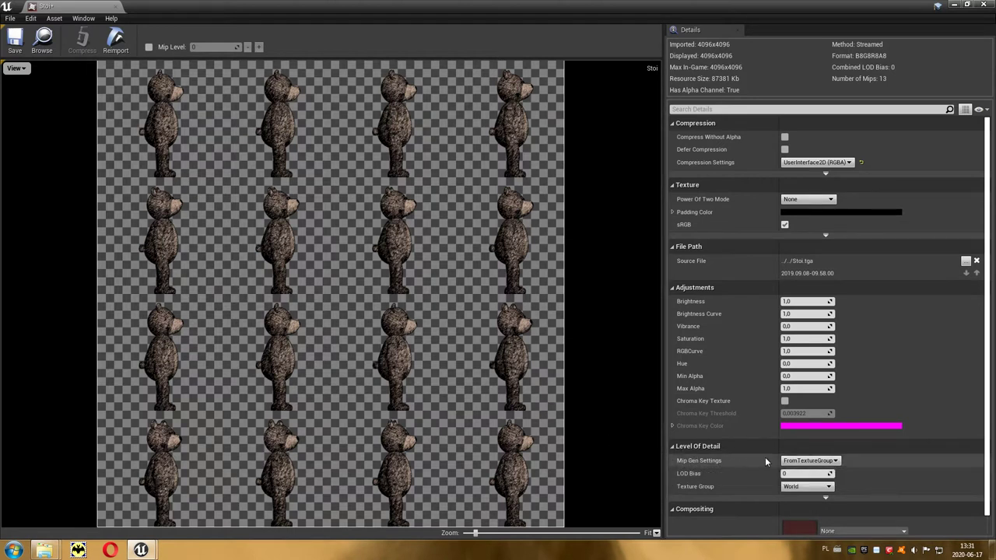
left_click(817, 465)
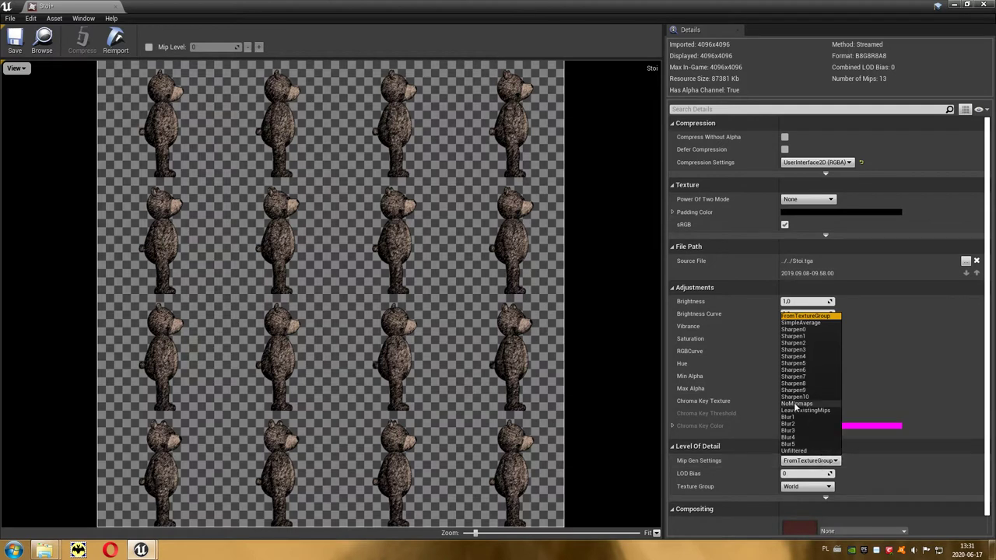
left_click(815, 405)
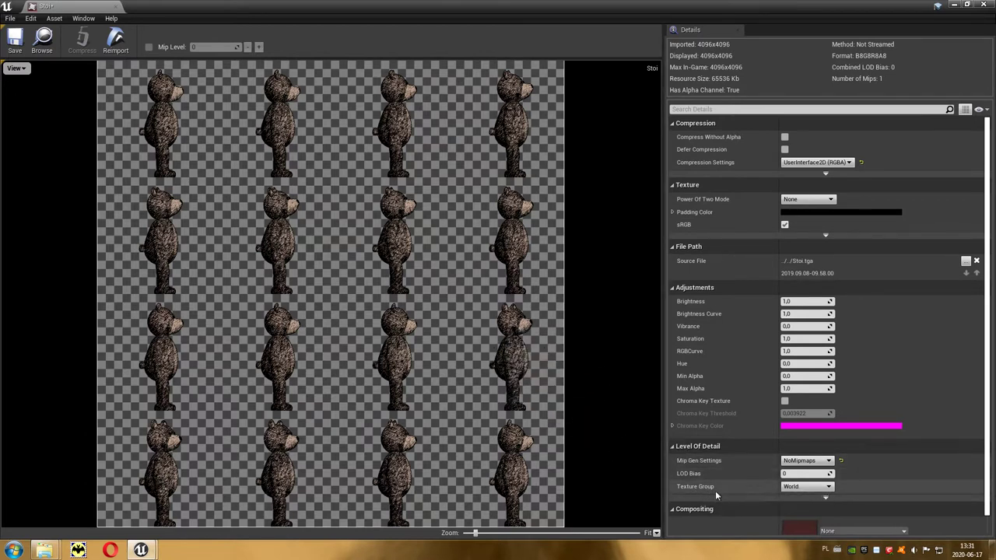
left_click(810, 488)
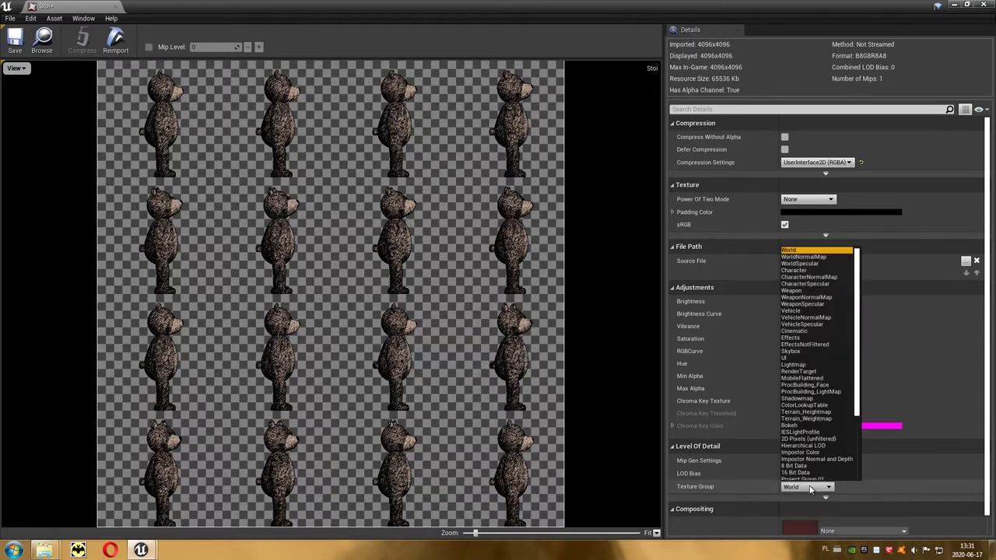
left_click(839, 439)
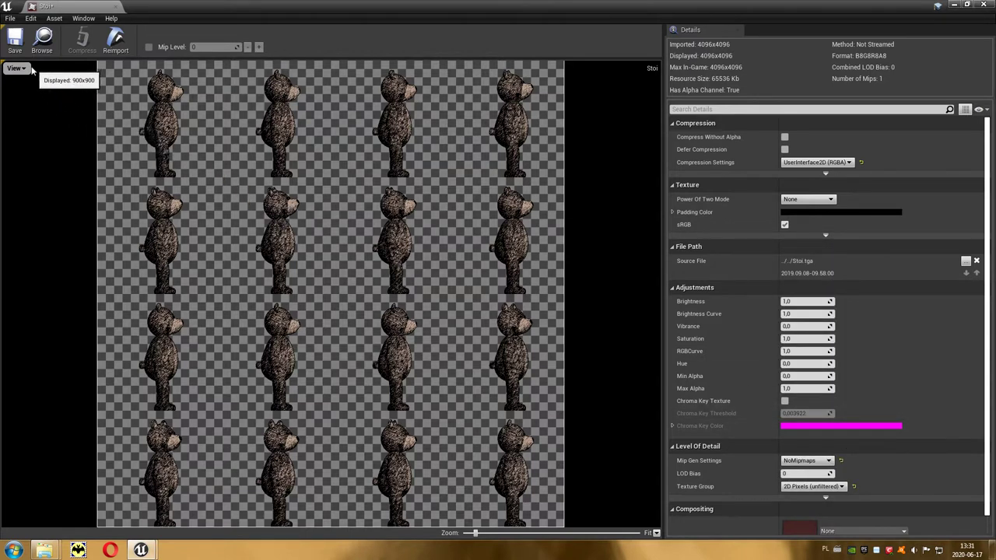
left_click(15, 41)
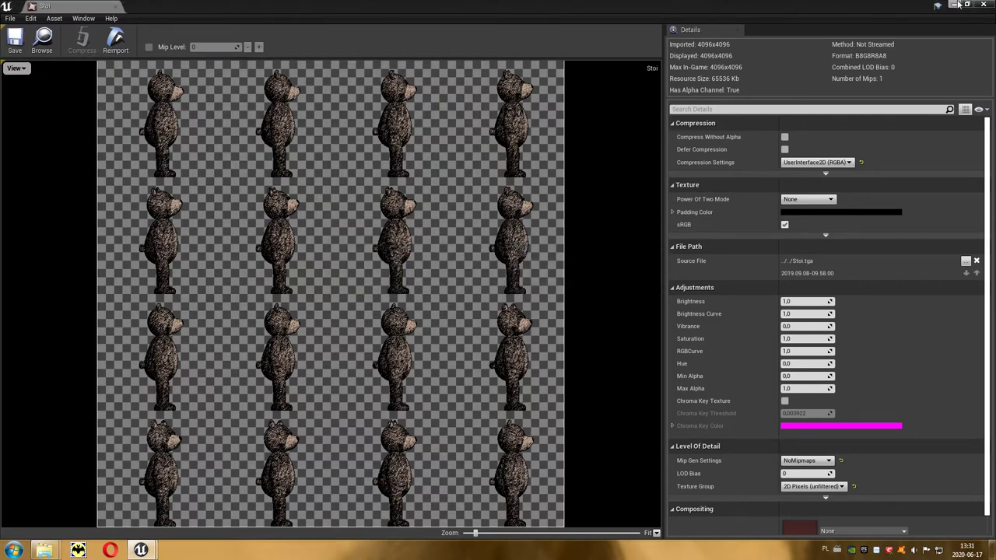
left_click(984, 5)
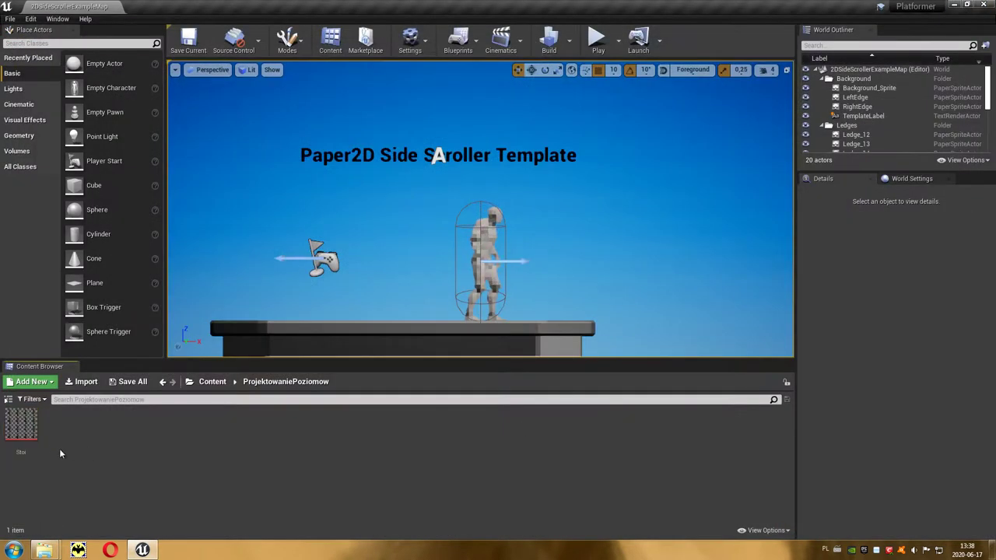
- Create a Stoi_Sprite from the Stoi texture and open it in the Sprite Editor
left_click(24, 428)
right_click(24, 428)
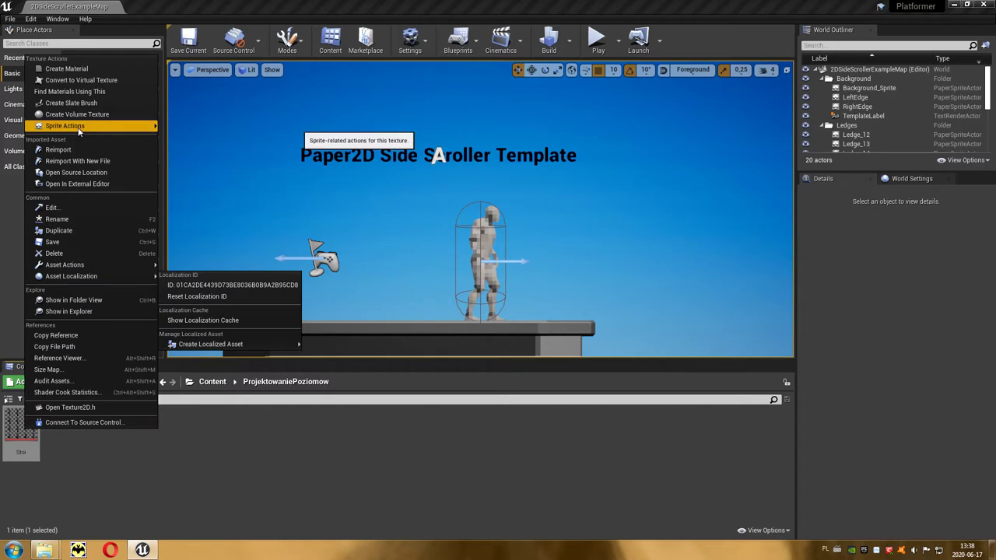
mouse_move(79, 129)
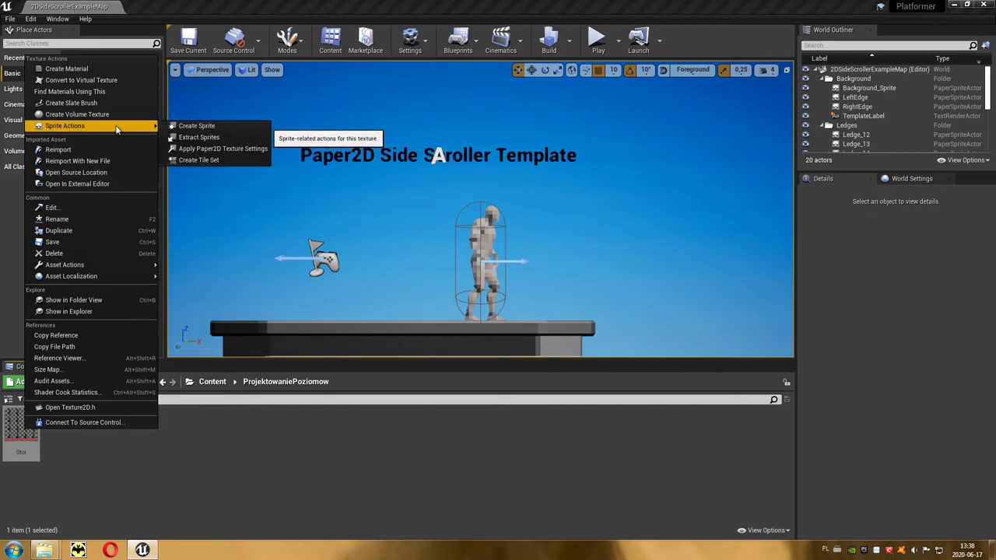
left_click(224, 127)
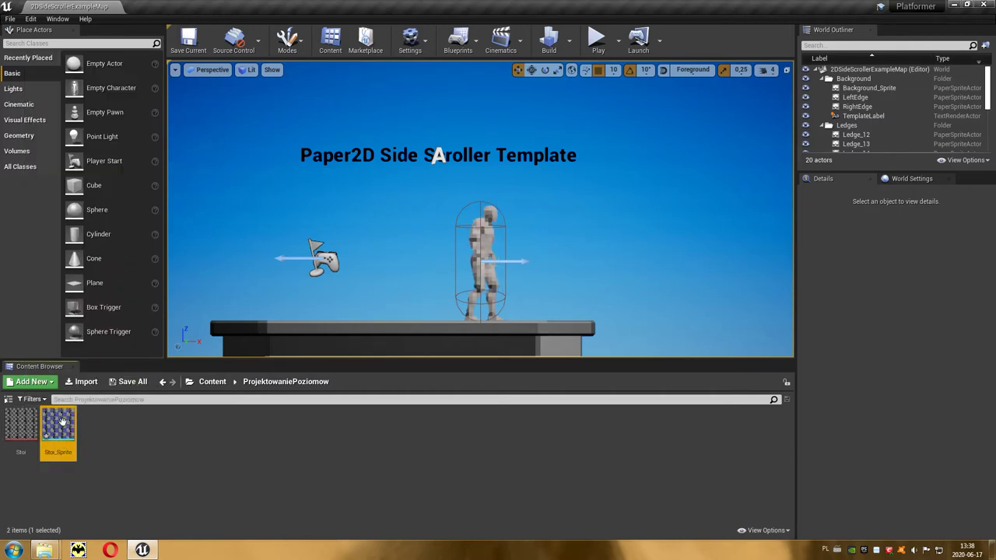
double_click(66, 420)
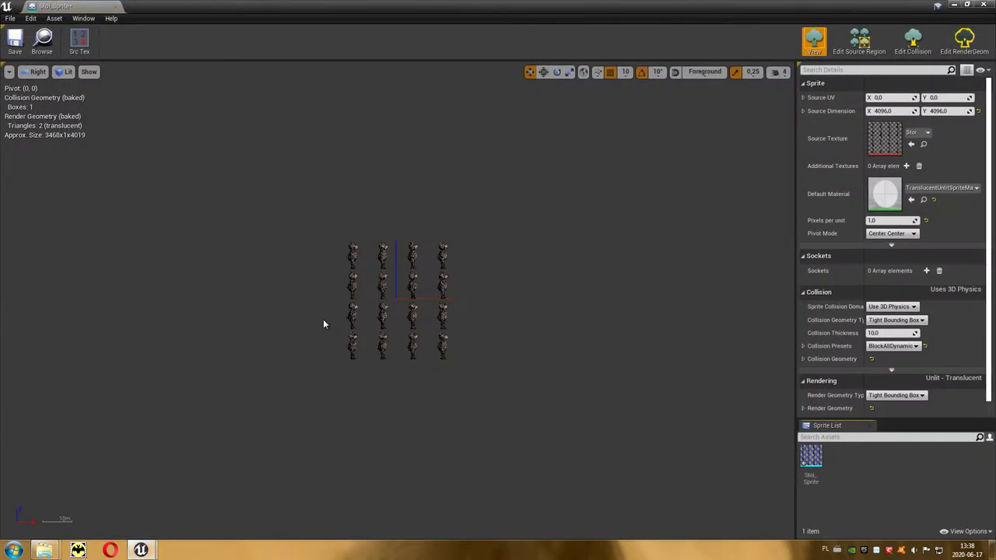
- Set the sprite's source dimension to 1024×1024 at UV 0,0 and check its collision
scroll(399, 304, "up", 2)
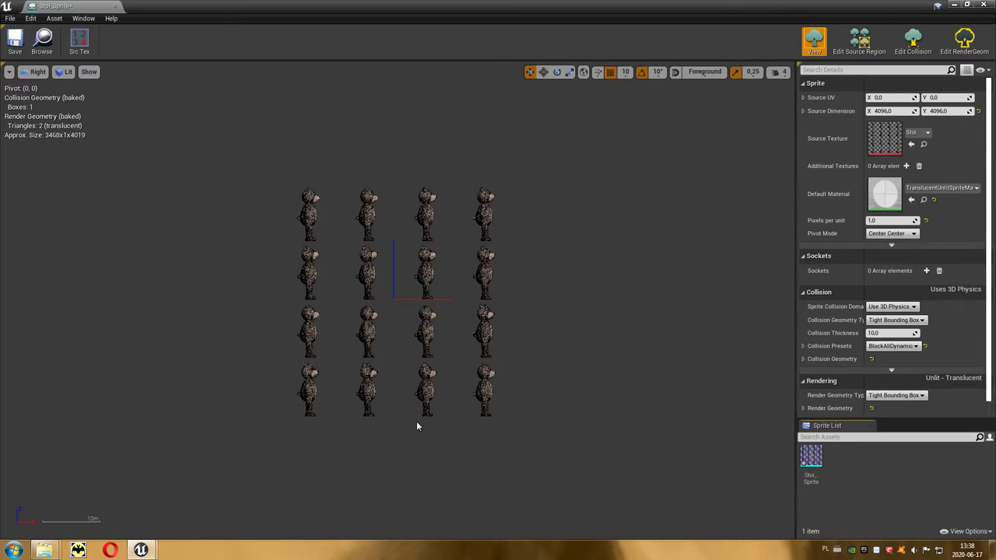
left_click(887, 111)
type("1024")
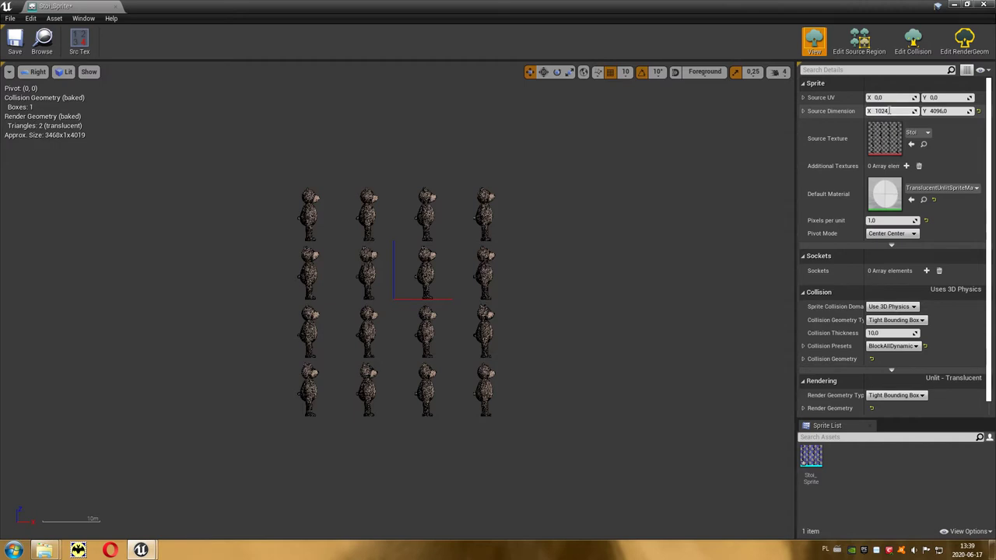
key("Tab")
type("1024")
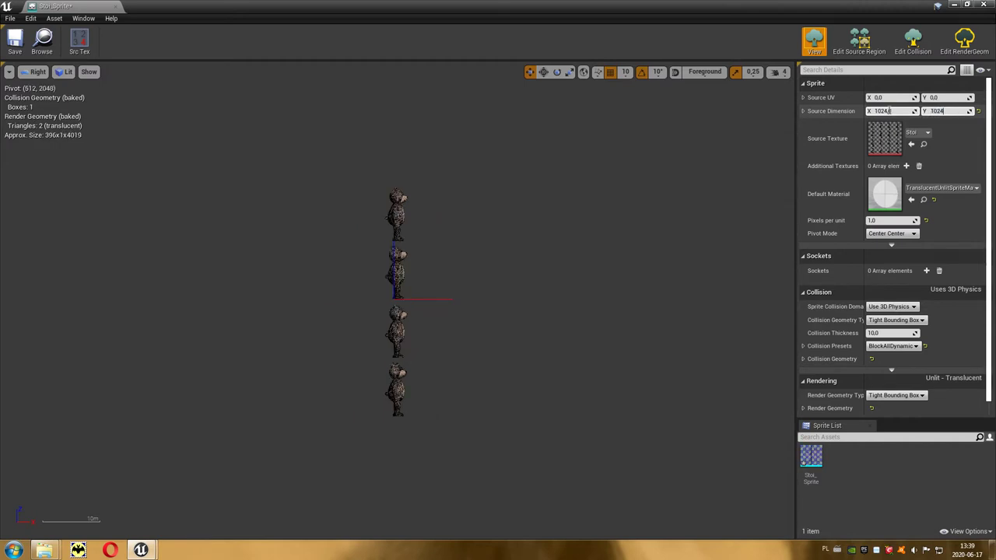
key("Return")
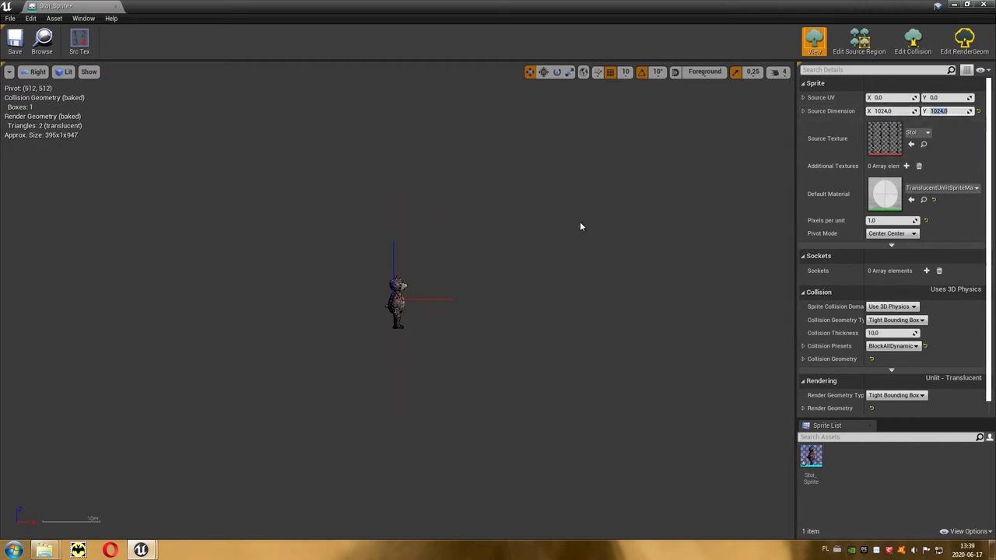
scroll(396, 301, "up", 4)
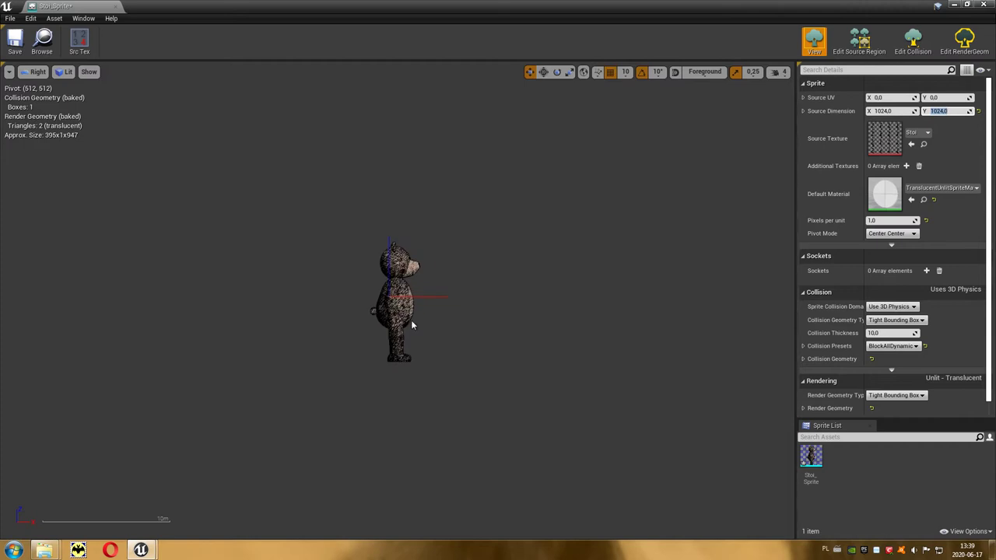
left_click(854, 39)
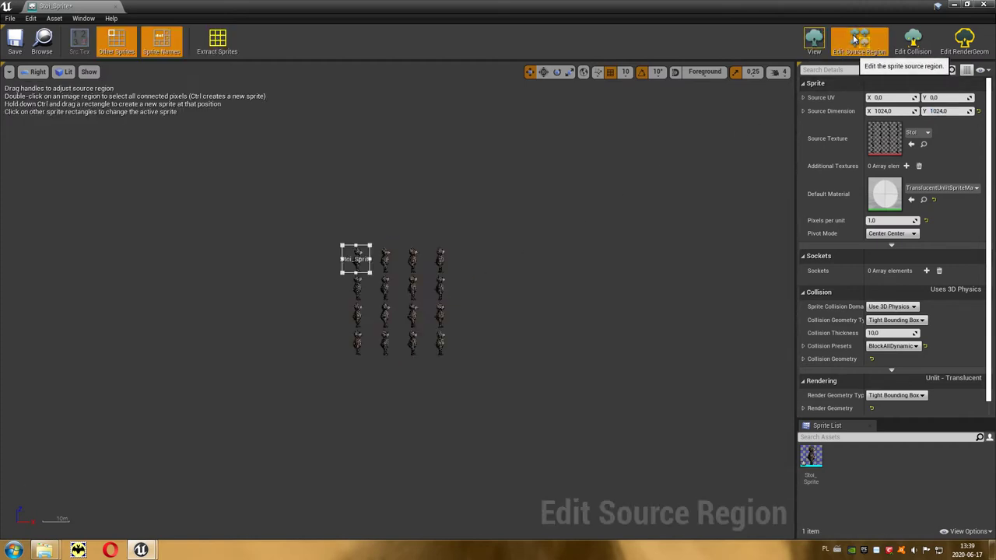
left_click(815, 42)
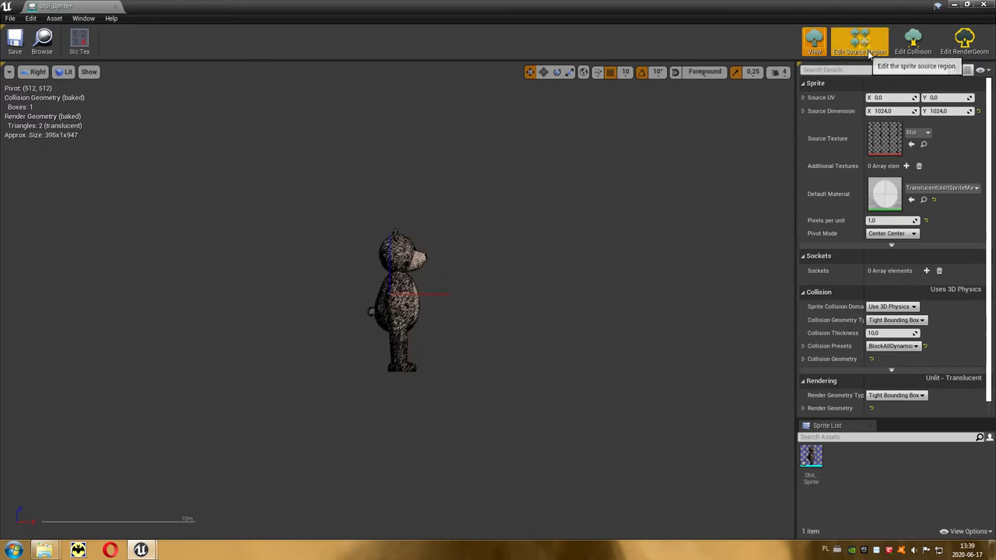
left_click(915, 48)
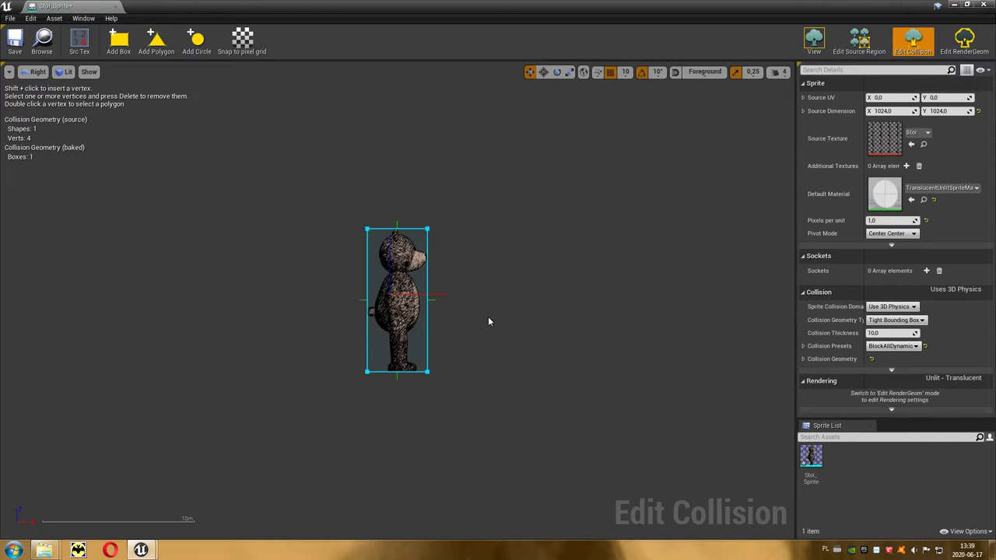
left_click(983, 6)
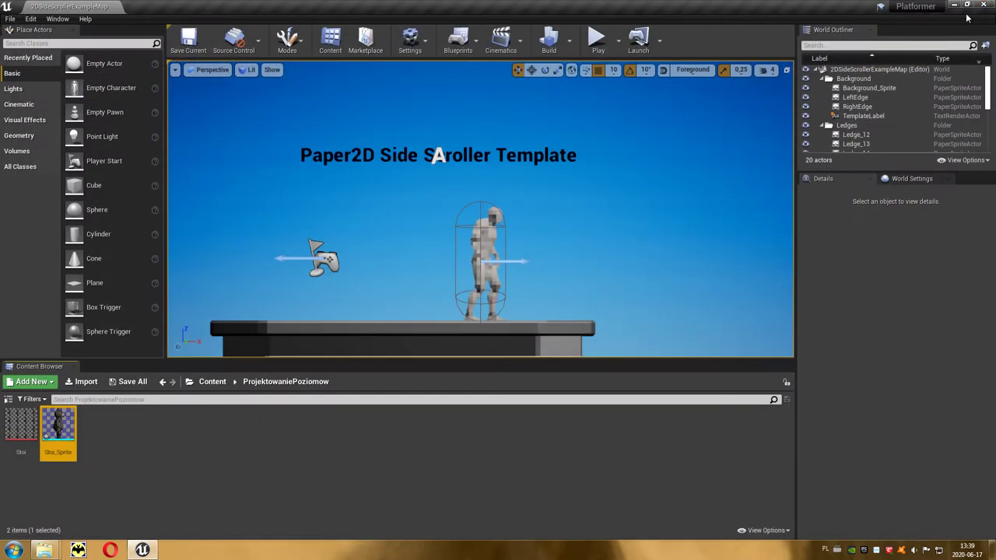
- Create Stoi_Sprite1 from the Stoi texture and open it for editing
right_click(16, 435)
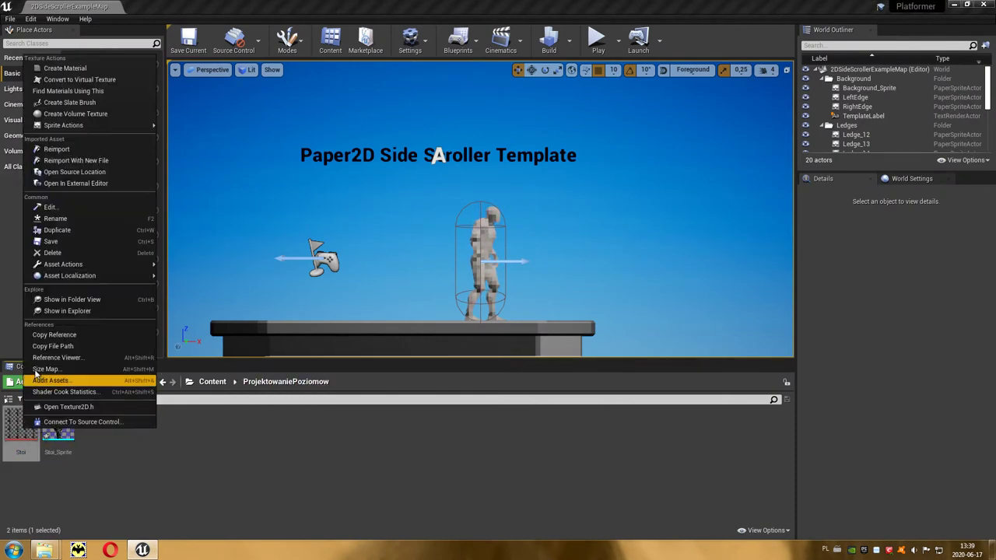
mouse_move(141, 129)
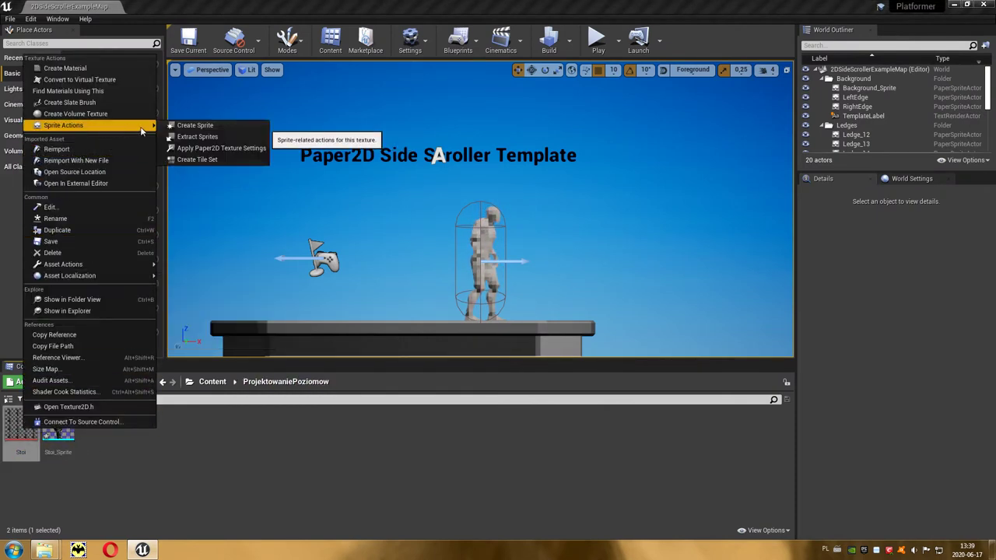
left_click(220, 126)
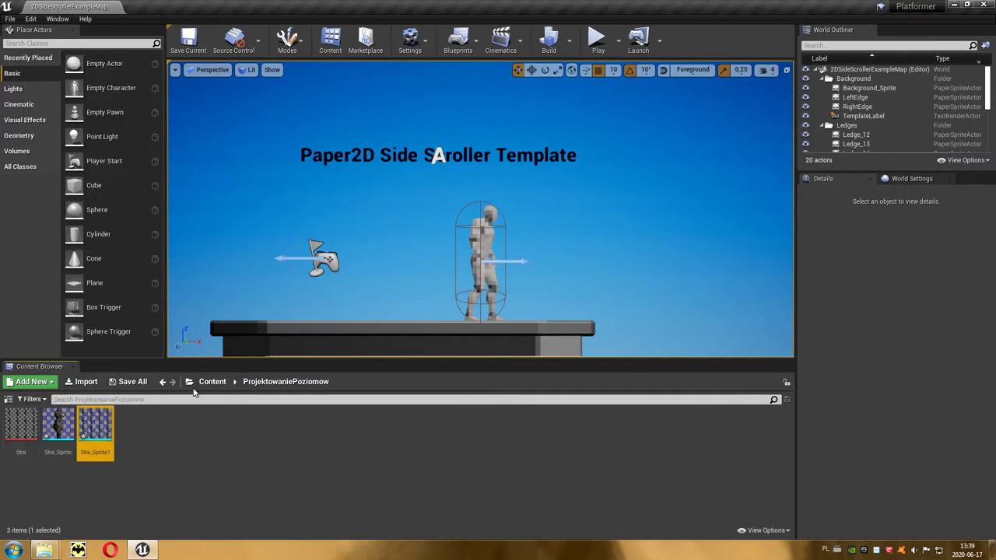
double_click(99, 433)
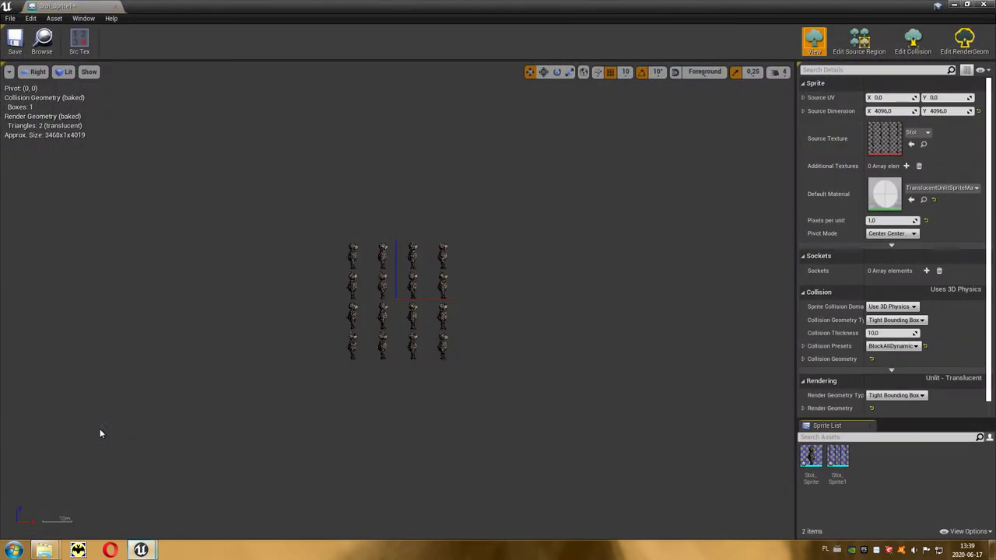
- Set Stoi_Sprite1's source UV X to 1024 and source dimension to 1024×1024
scroll(389, 298, "up", 2)
scroll(398, 306, "up", 2)
type("1024")
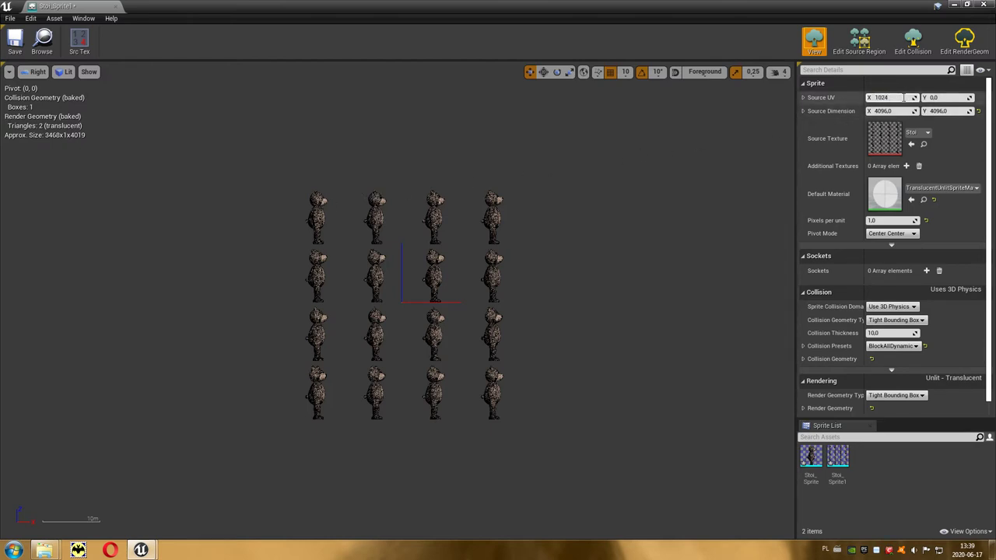
key("Return")
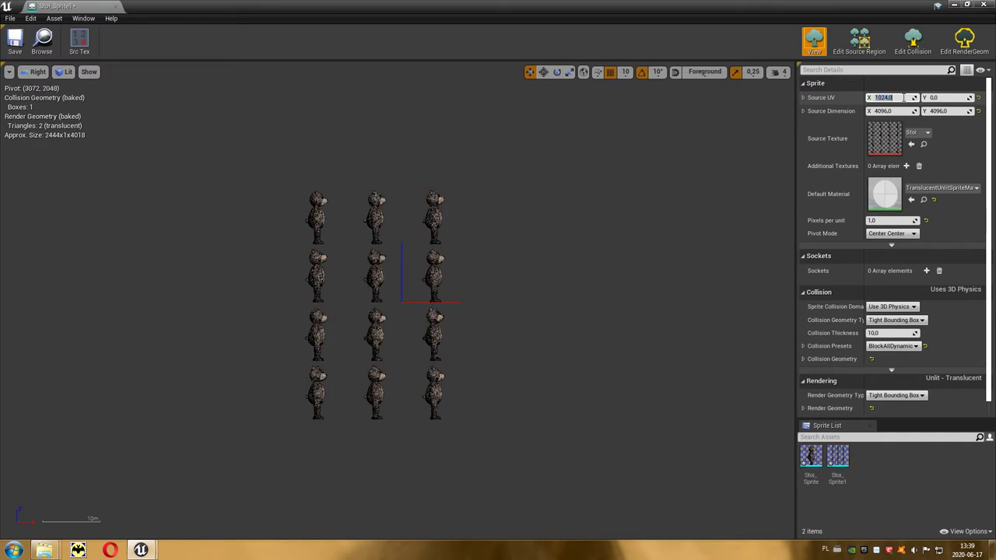
left_click(883, 112)
type("1024")
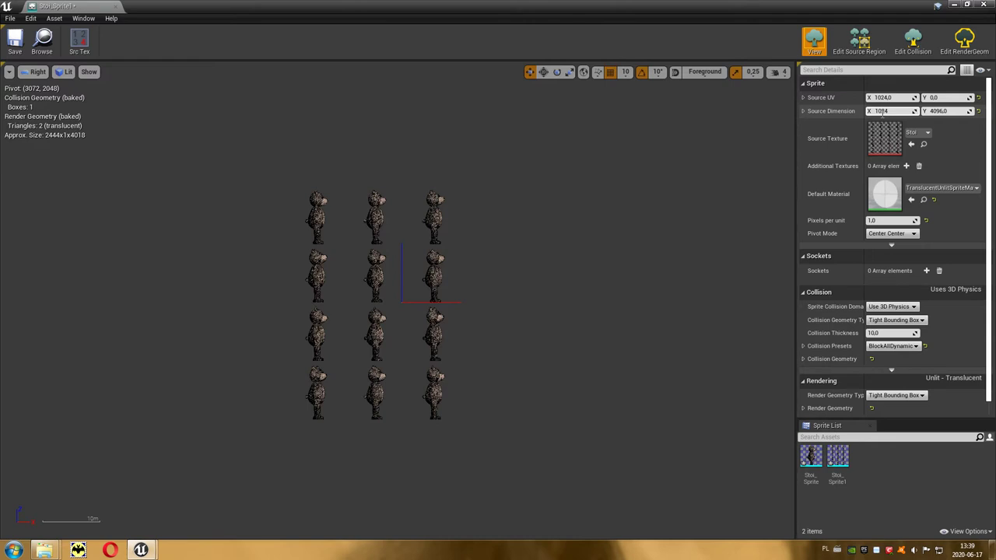
key("Tab")
type("1")
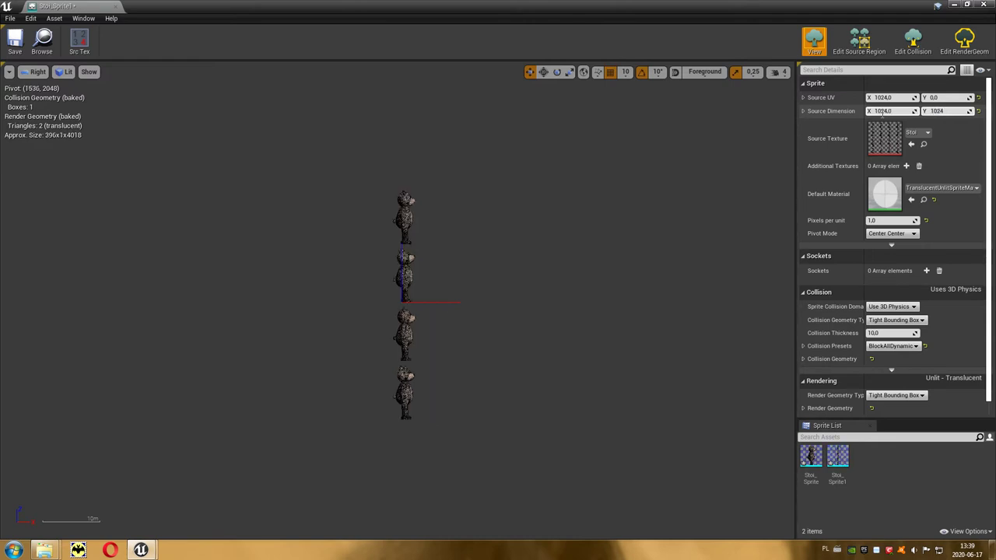
key("Return")
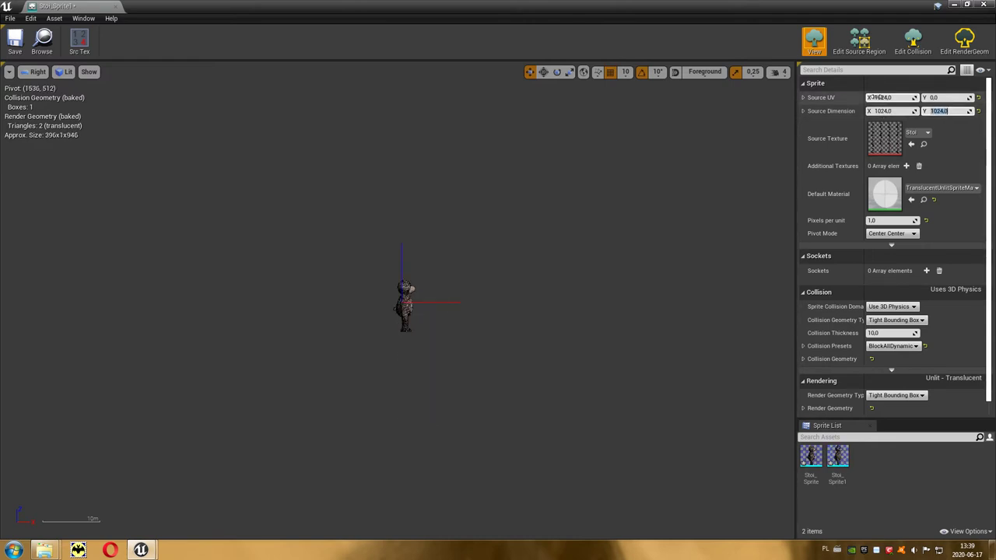
left_click(860, 48)
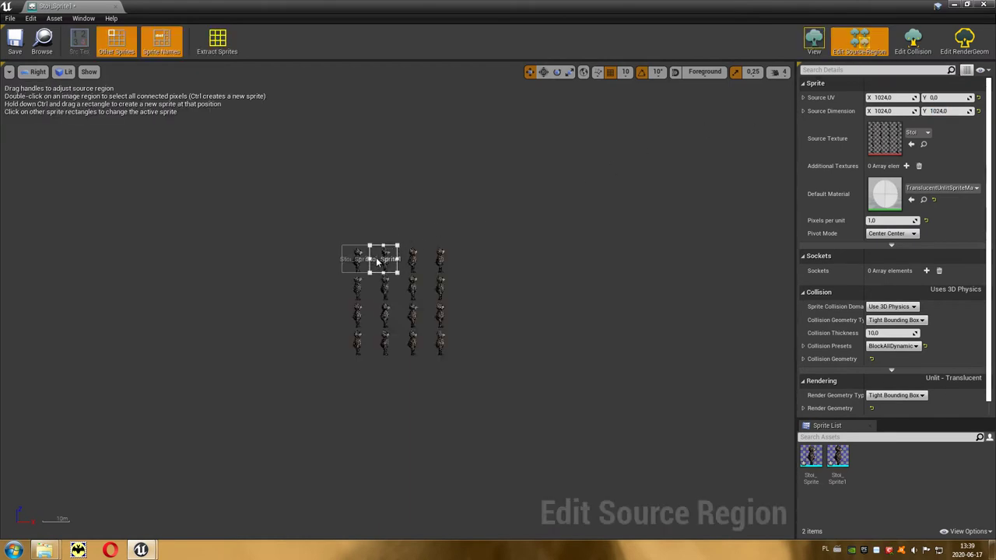
left_click(814, 40)
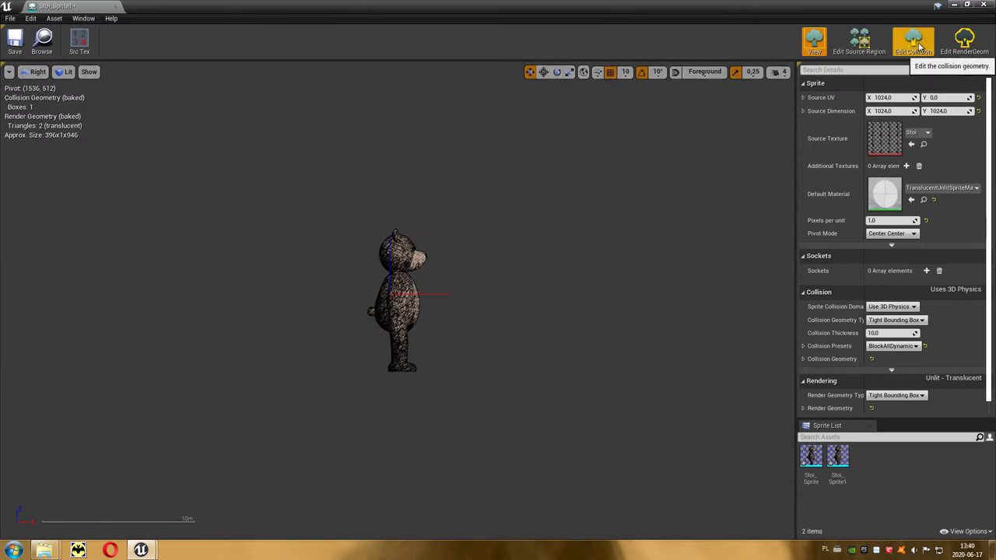
left_click(918, 47)
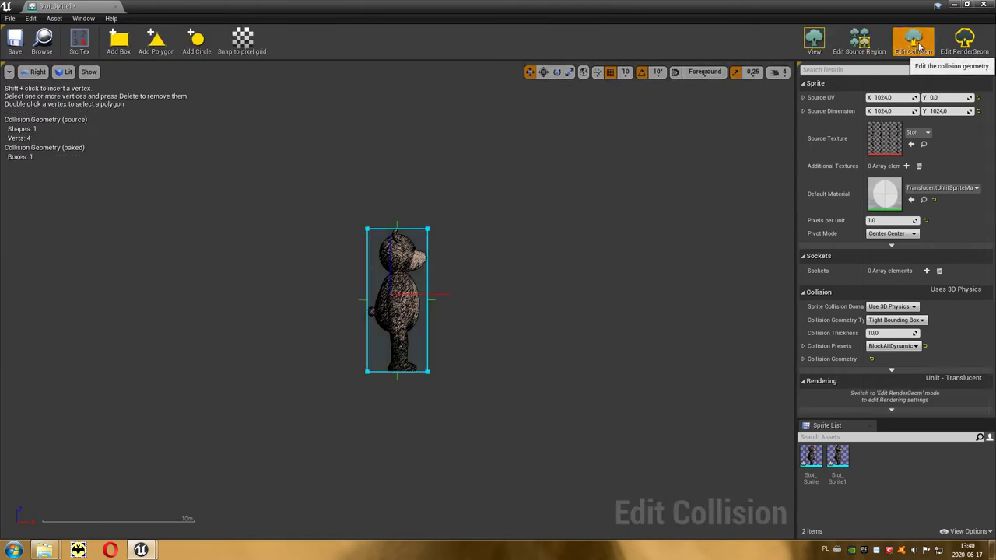
left_click(982, 6)
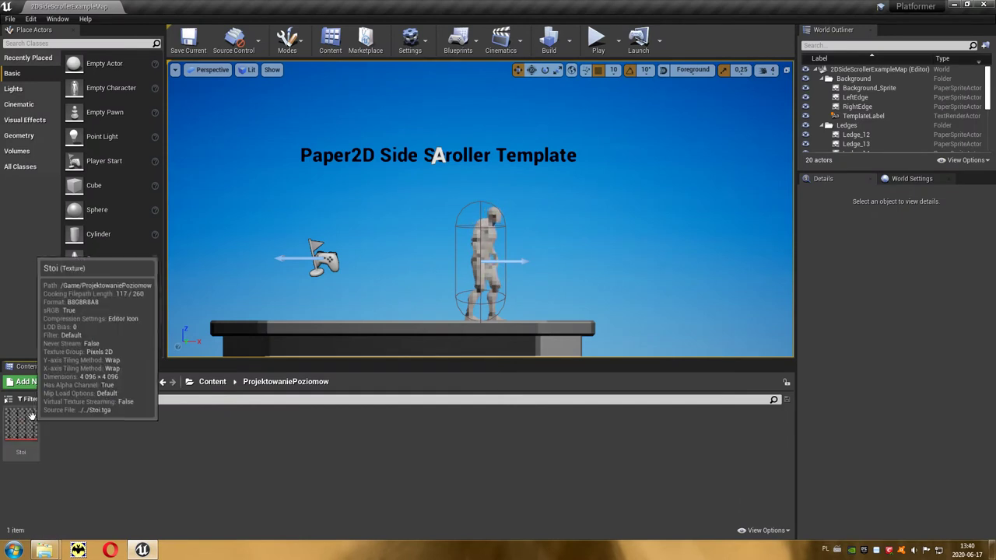
- Use Extract Sprites on Stoi to produce sixteen sprites, Stoi_Sprite_0 to Stoi_Sprite_15
left_click(24, 426)
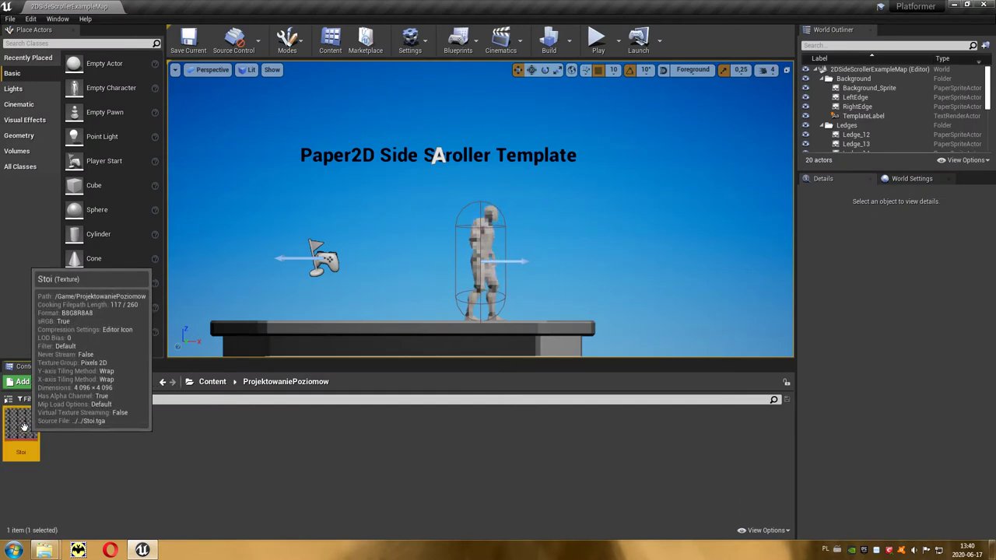
right_click(24, 426)
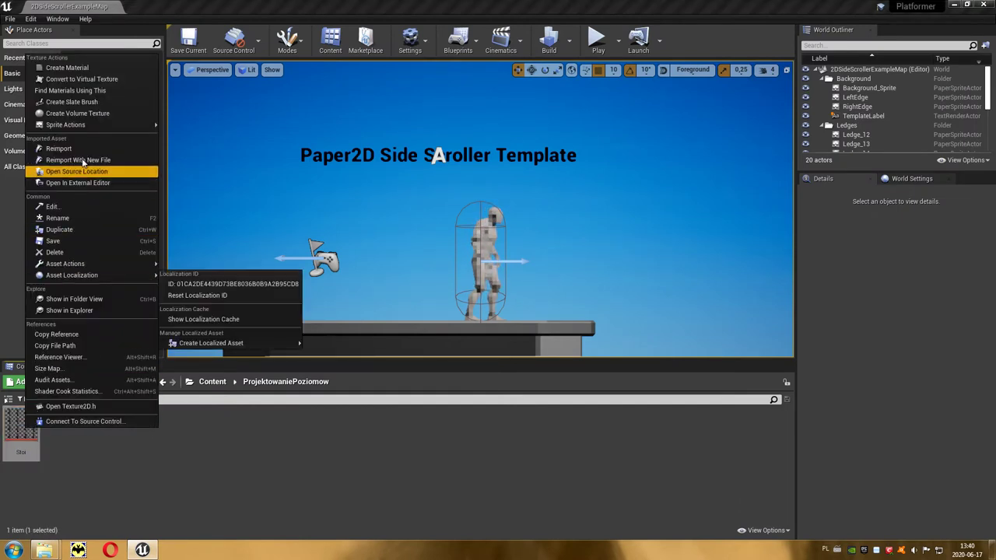
mouse_move(104, 126)
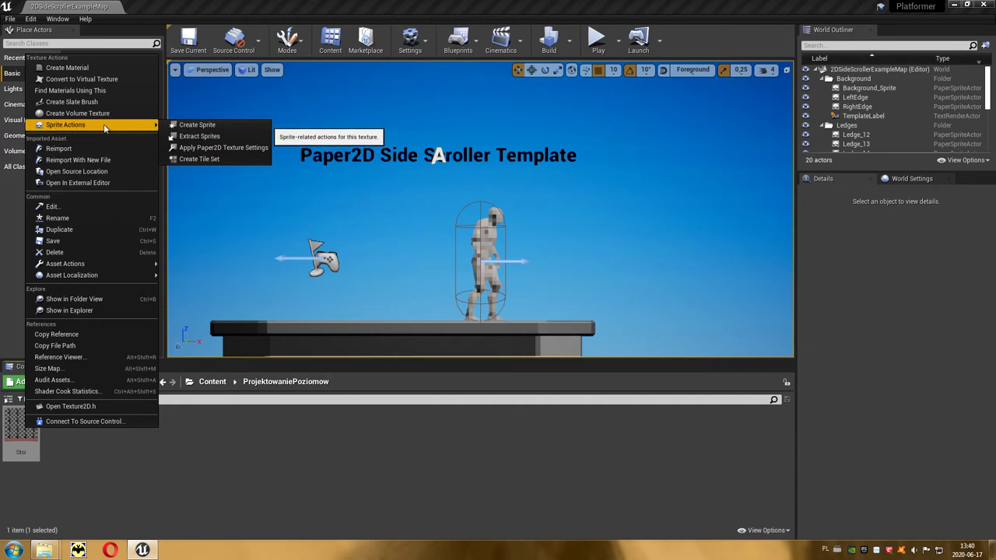
left_click(225, 137)
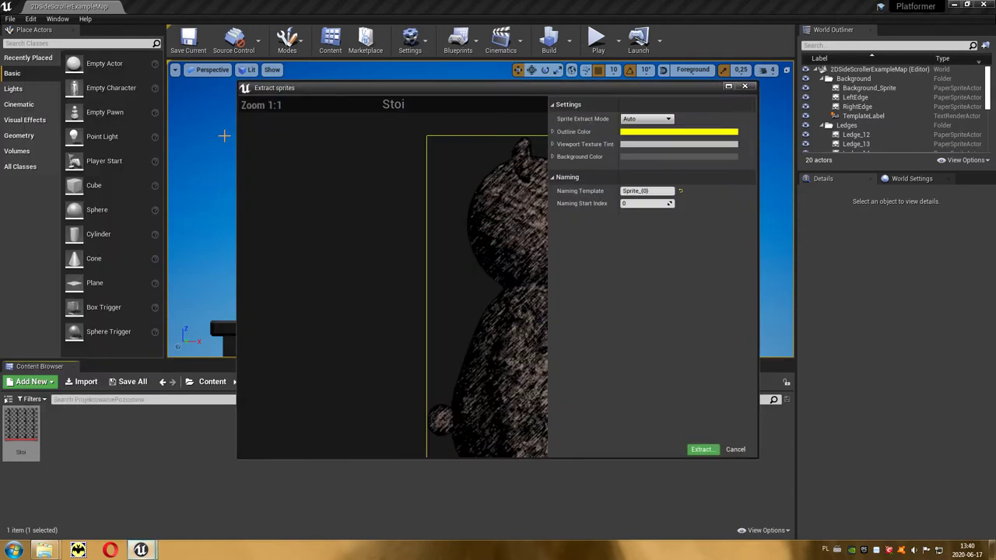
scroll(349, 223, "down", 3)
scroll(349, 222, "down", 1)
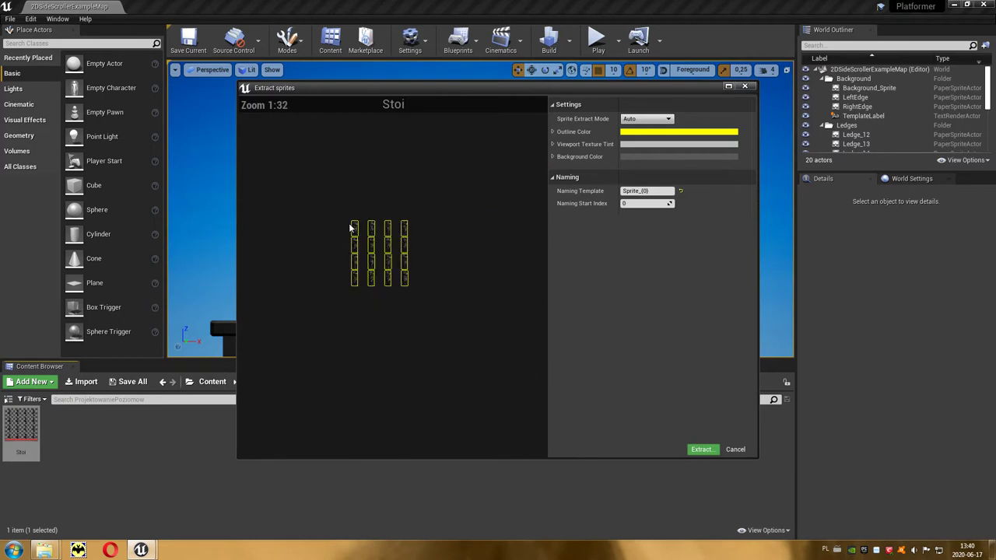
scroll(349, 223, "up", 1)
right_click_drag(426, 331, 345, 269)
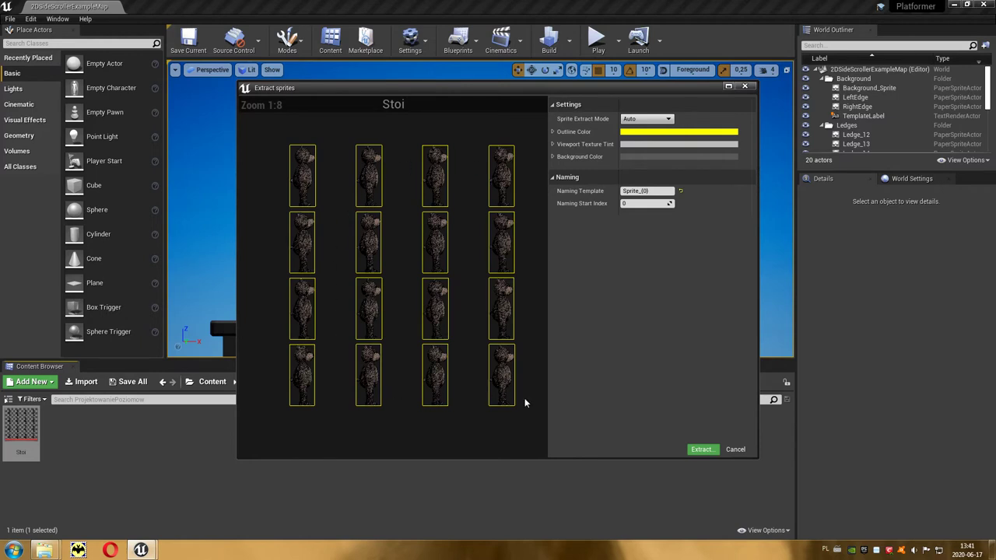
left_click(702, 450)
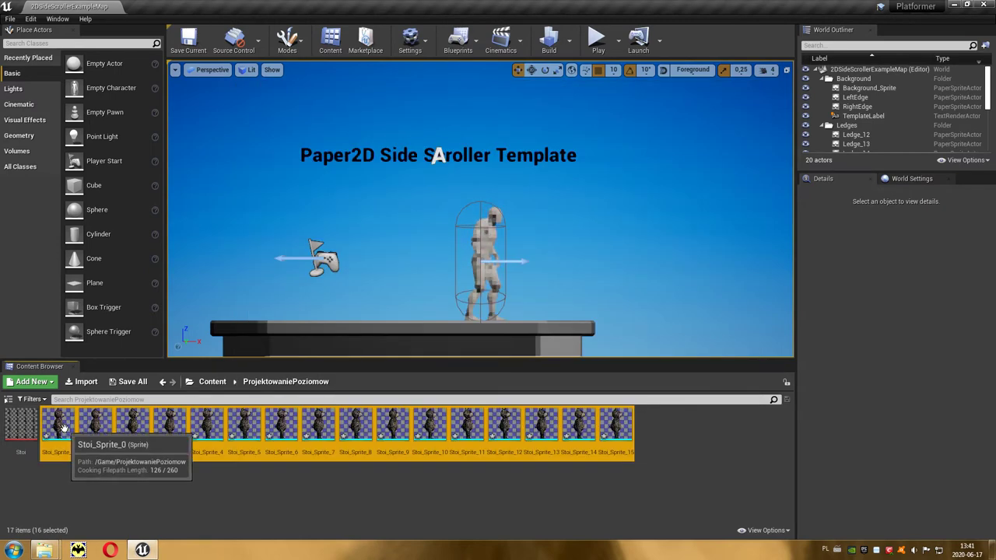
- Create a flipbook named Stoi1 from the sixteen selected bear sprites
right_click(64, 427)
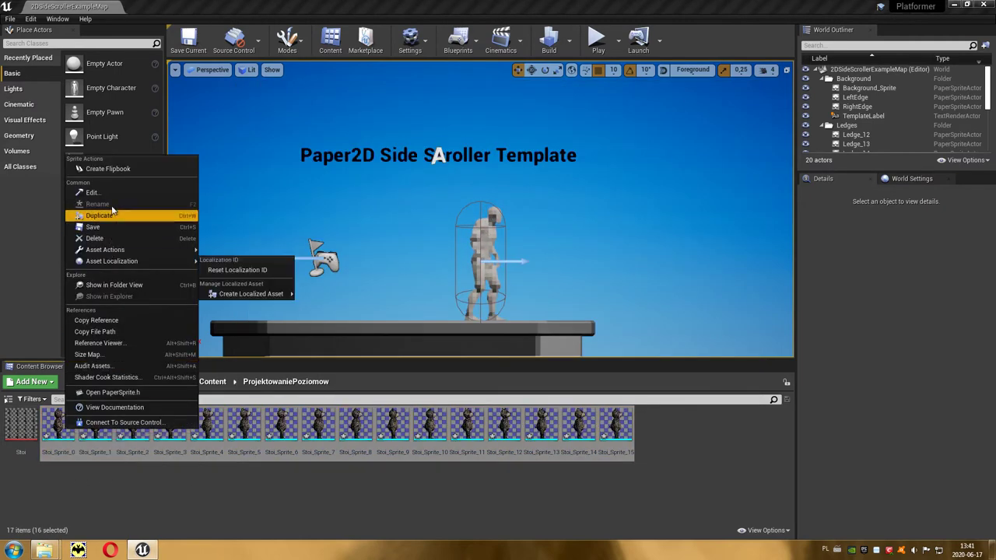
left_click(143, 172)
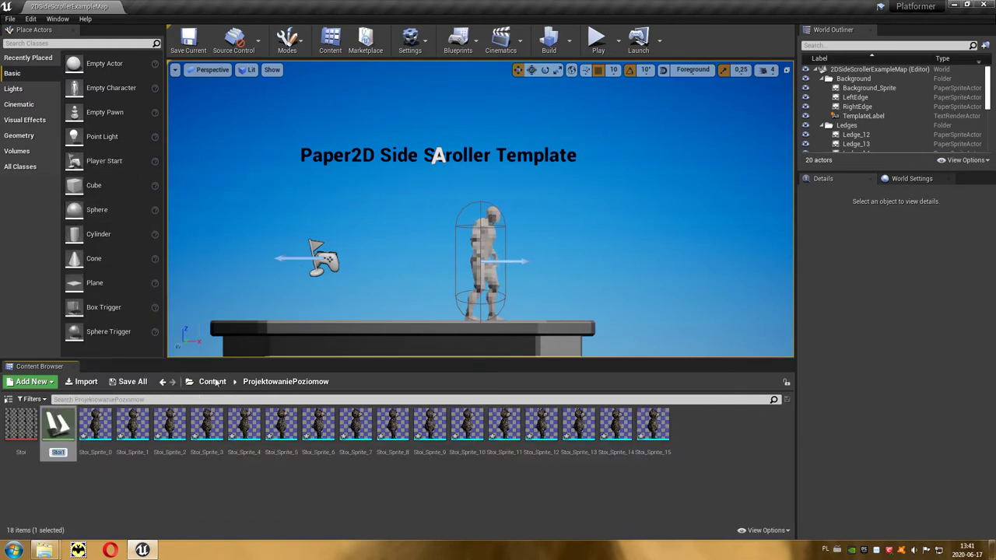
key("Return")
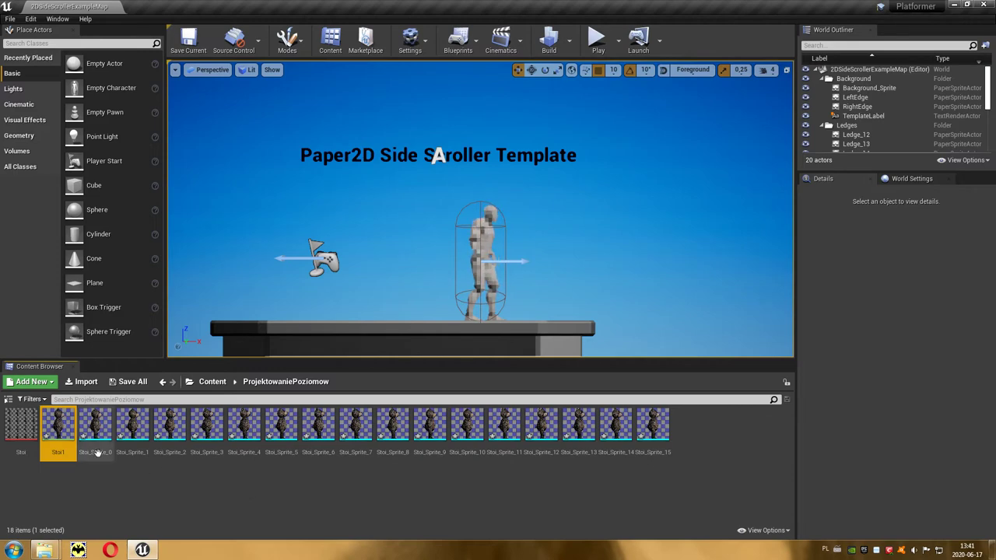
- Set the Stoi1 flipbook's playback to 5 frames per second
double_click(53, 429)
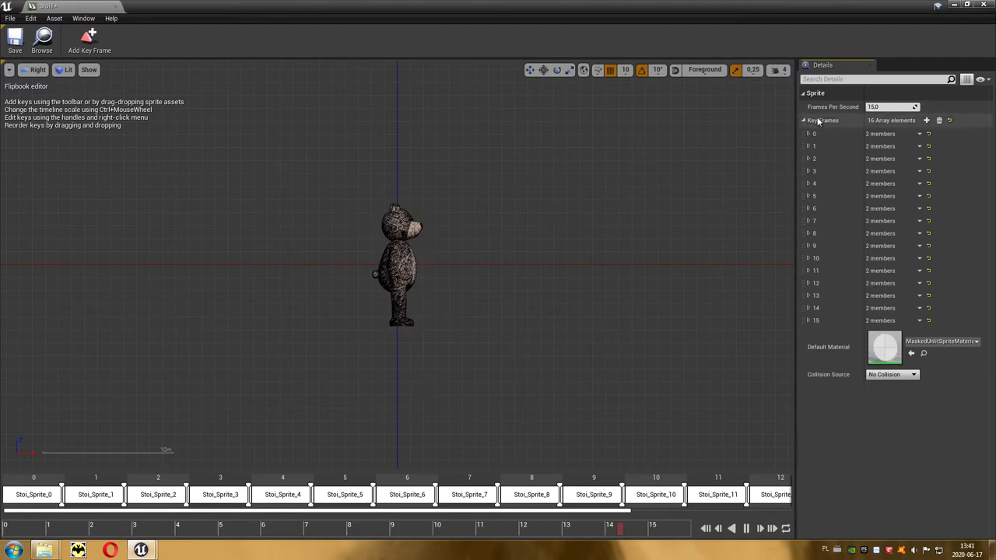
left_click(883, 107)
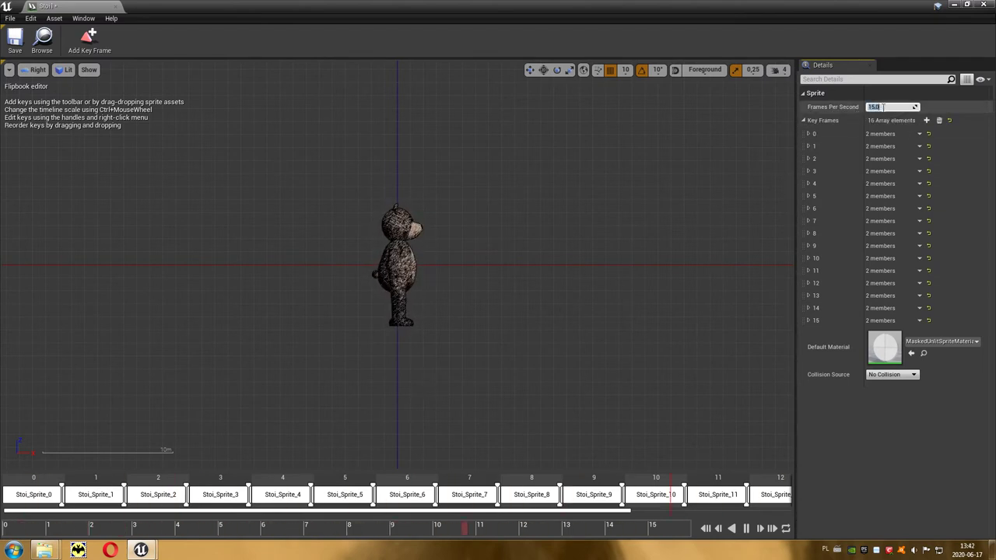
type("5")
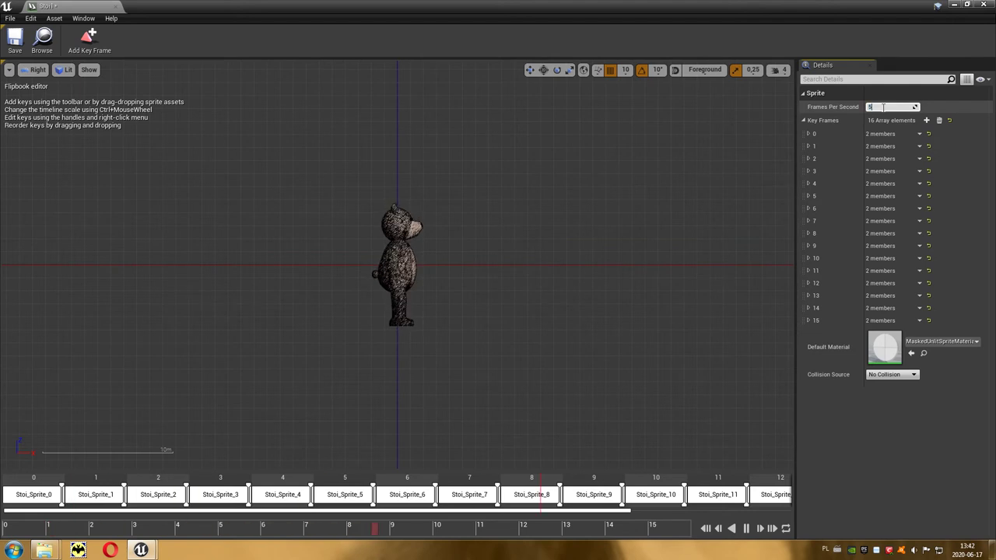
key("Return")
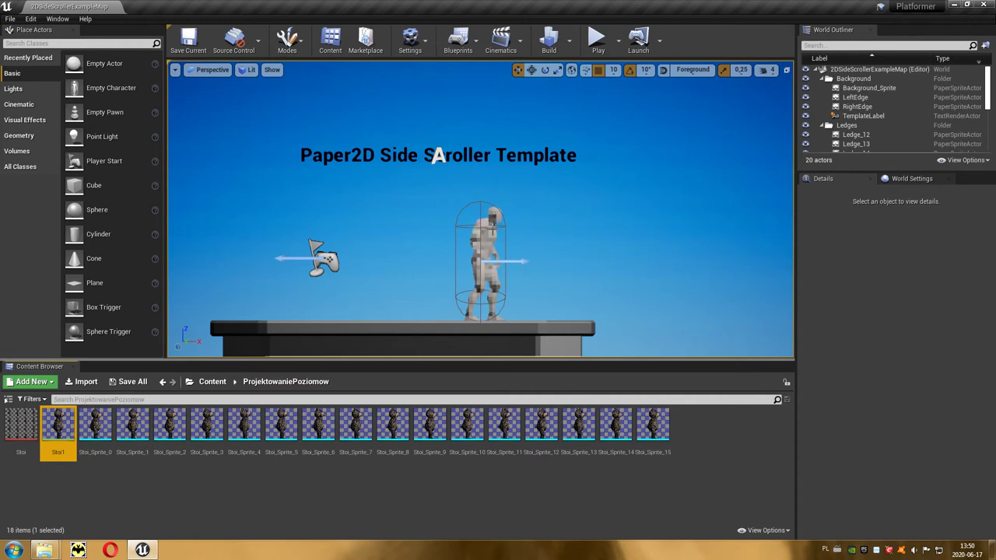
- Open the side-scroller character's blueprint and select its Sprite component in the Viewport
left_click(482, 243)
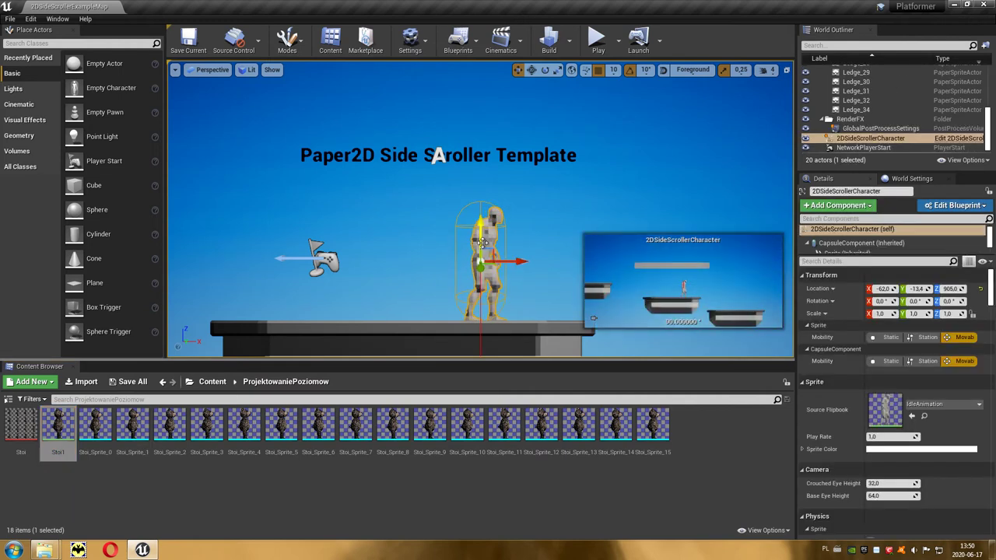
left_click(945, 205)
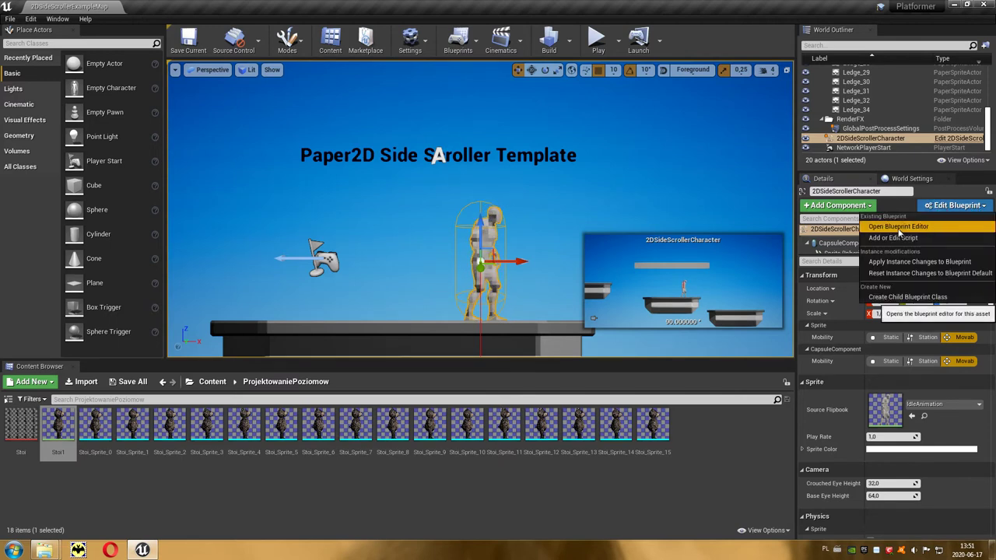
left_click(941, 227)
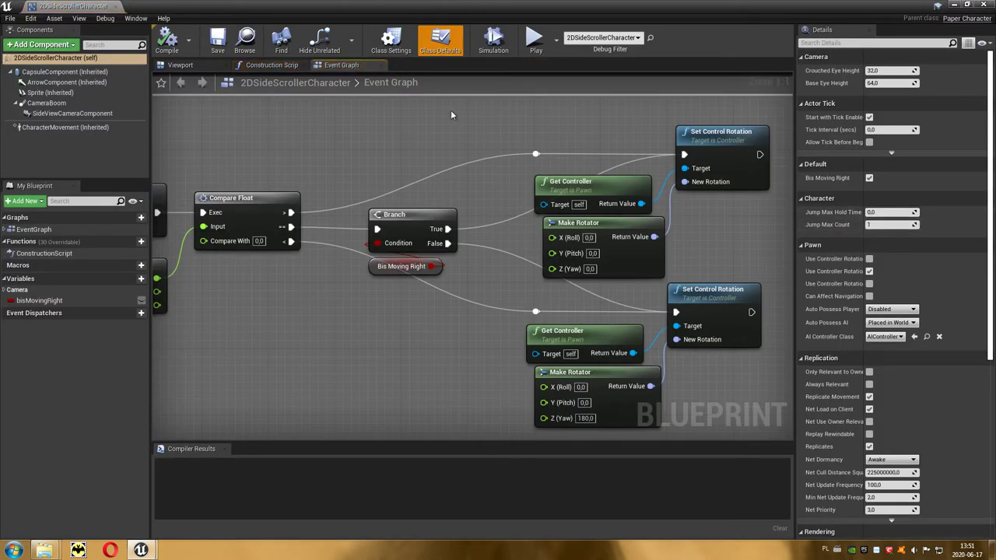
left_click(181, 66)
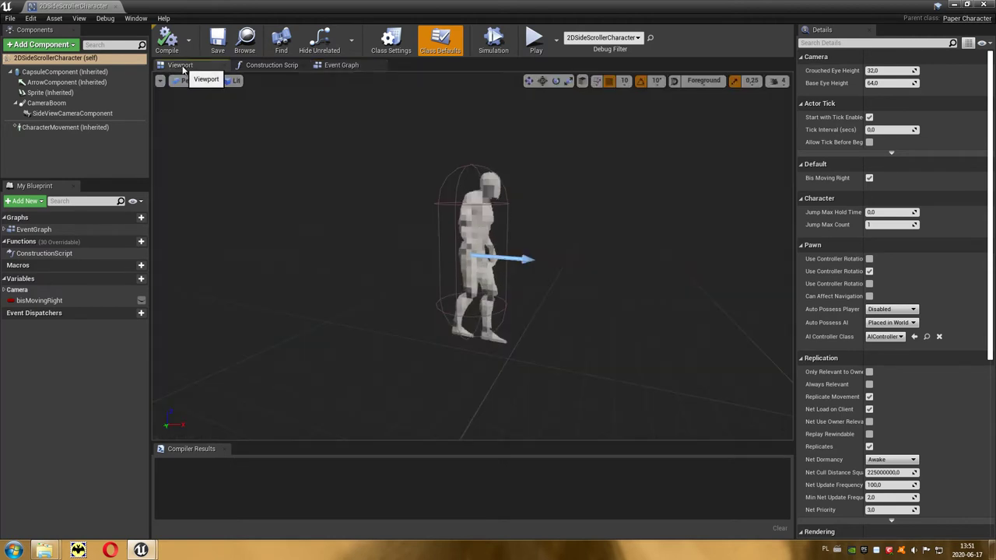
mouse_move(59, 97)
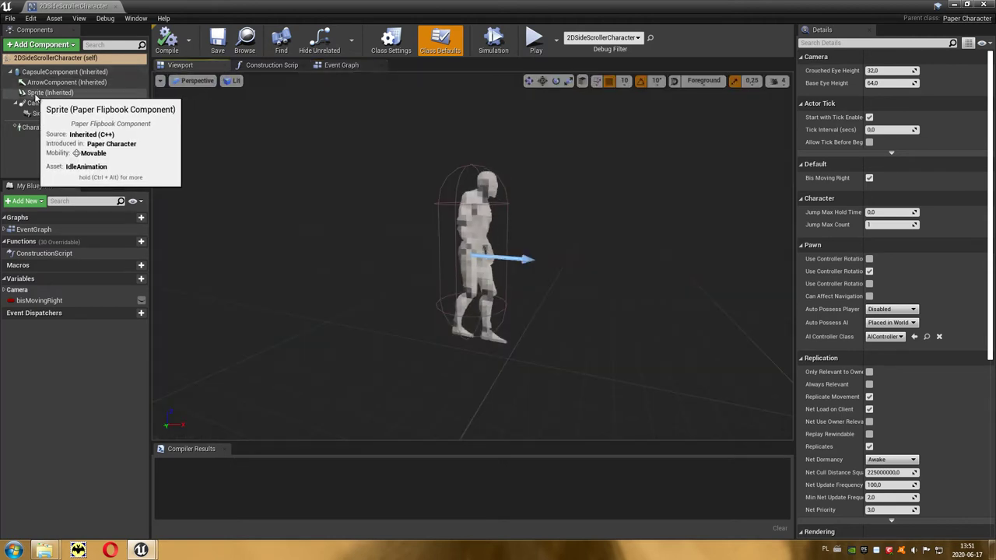
left_click(64, 94)
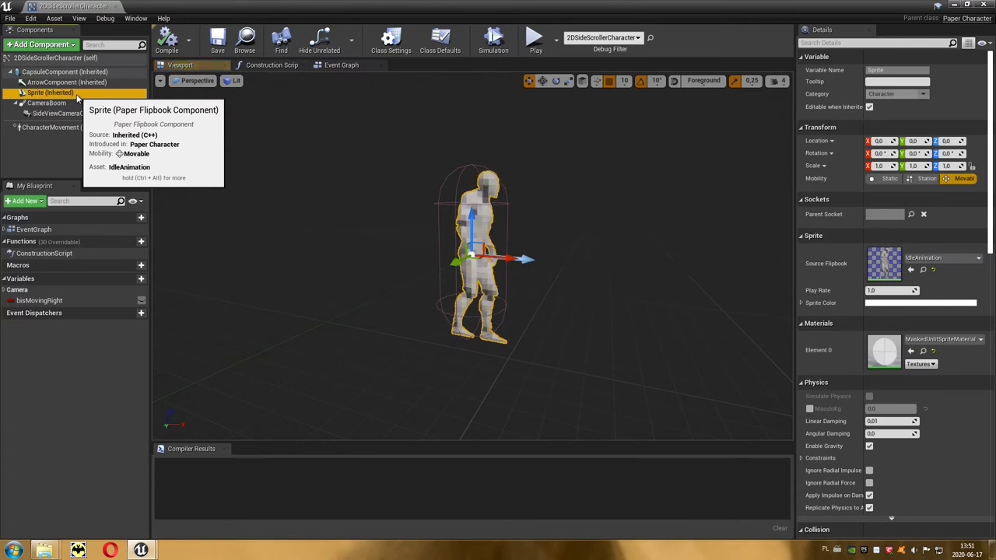
- Assign the Stoi1 flipbook as the Sprite component's Source Flipbook
left_click(968, 5)
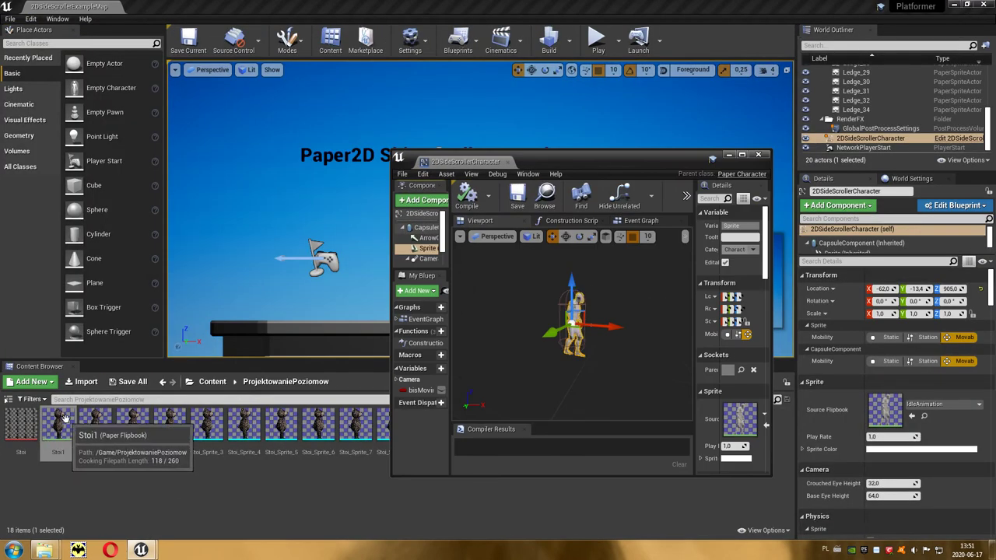
left_click(59, 428)
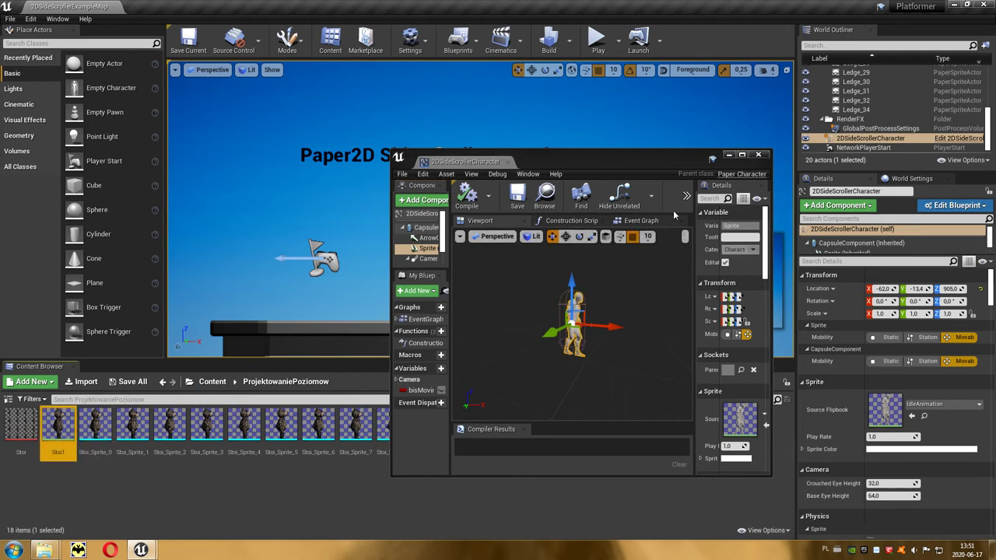
left_click(745, 155)
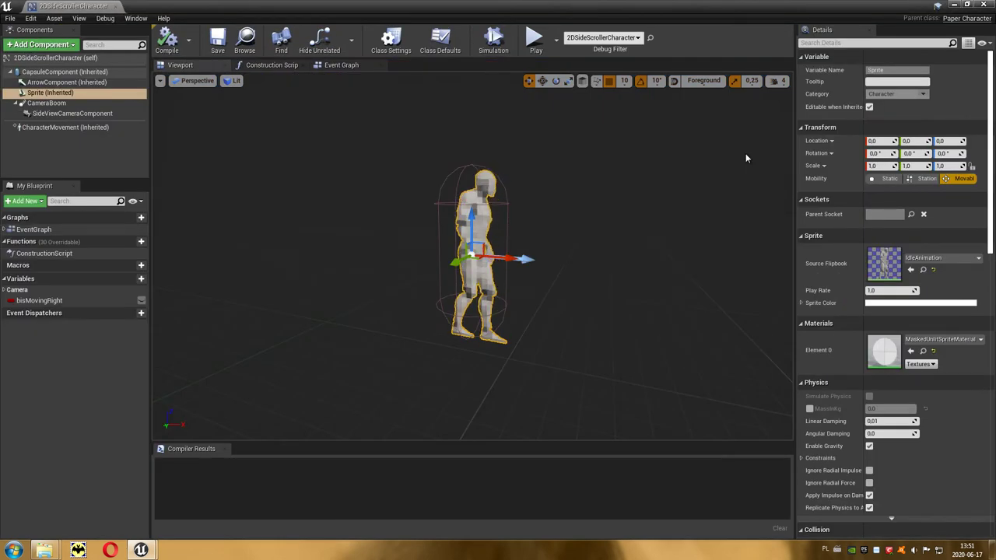
left_click(911, 269)
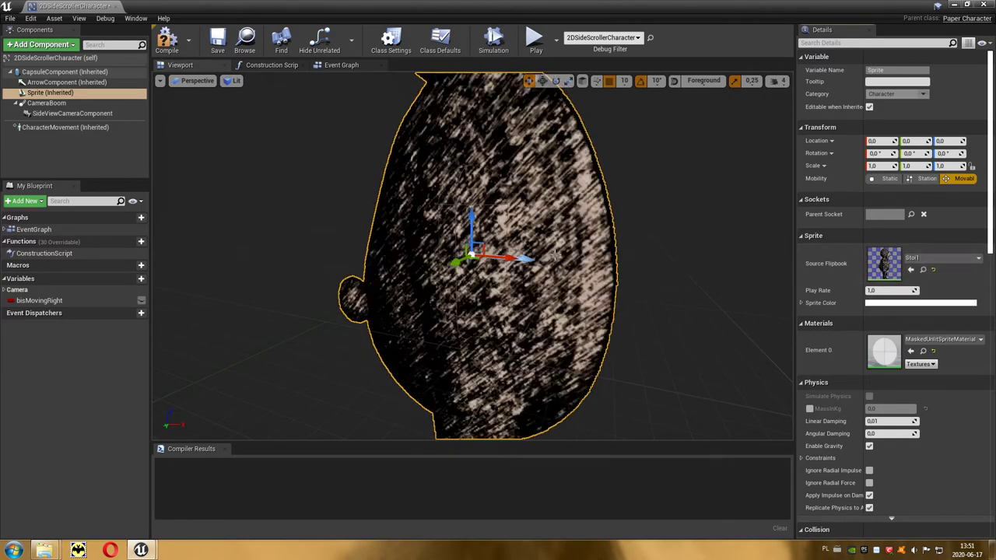
- Set the Sprite component's Transform Scale to 0,2 on X, Y and Z
scroll(544, 251, "down", 3)
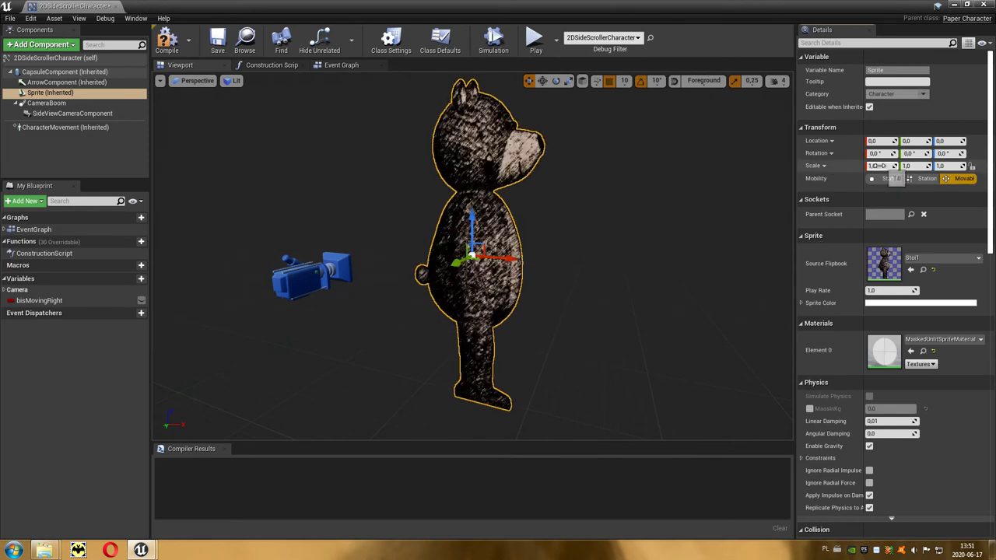
left_click(884, 166)
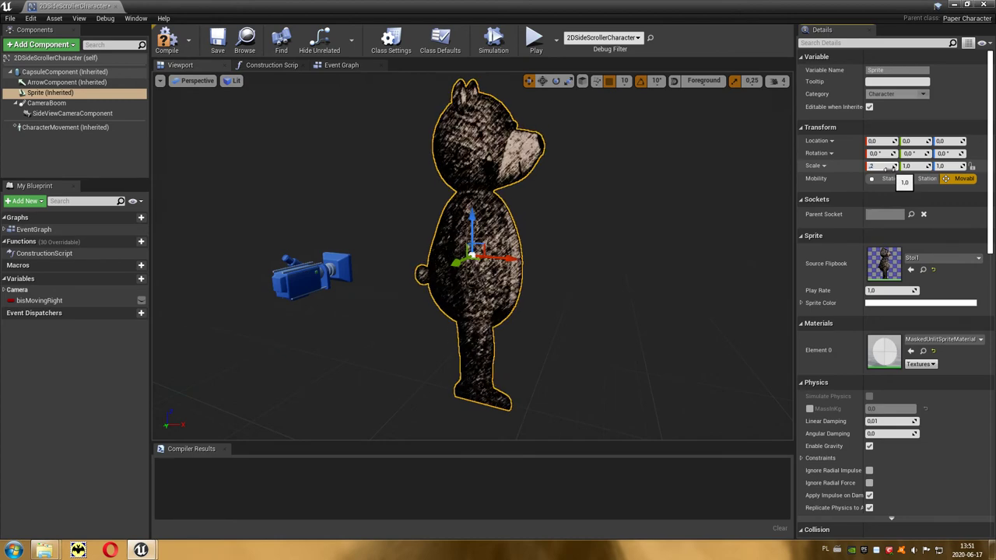
type("0,2")
key("Tab")
type("0,2")
key("Tab")
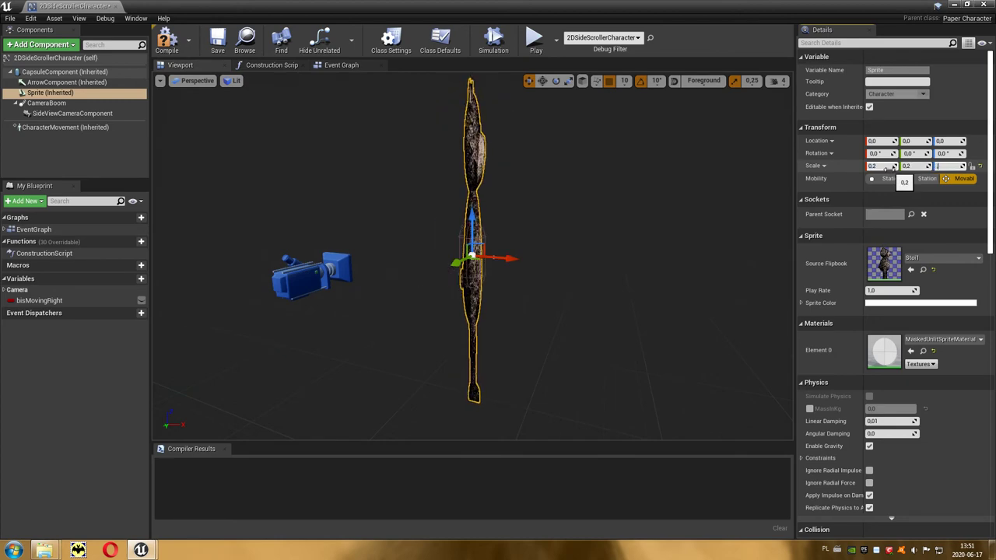
type("0,2")
key("Return")
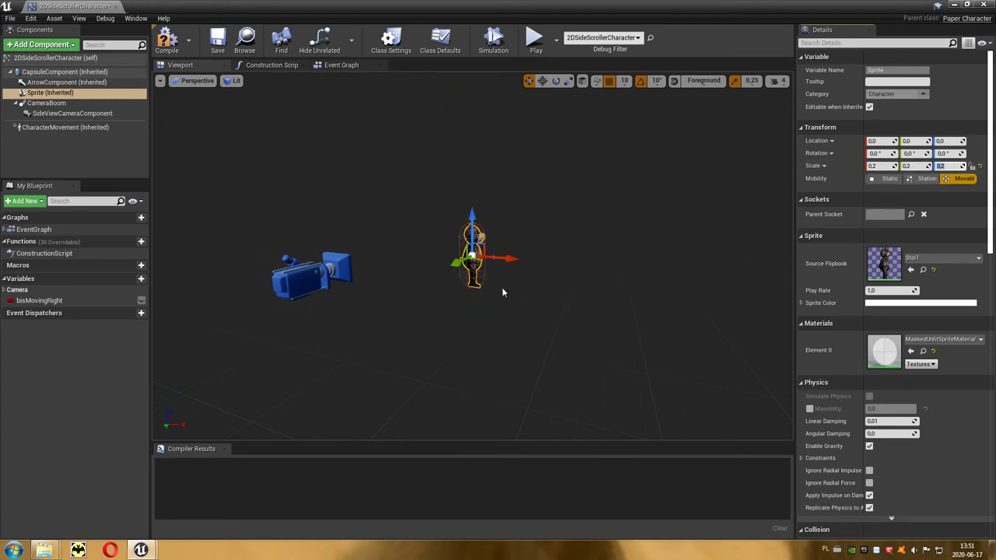
scroll(478, 272, "up", 2)
scroll(467, 265, "up", 2)
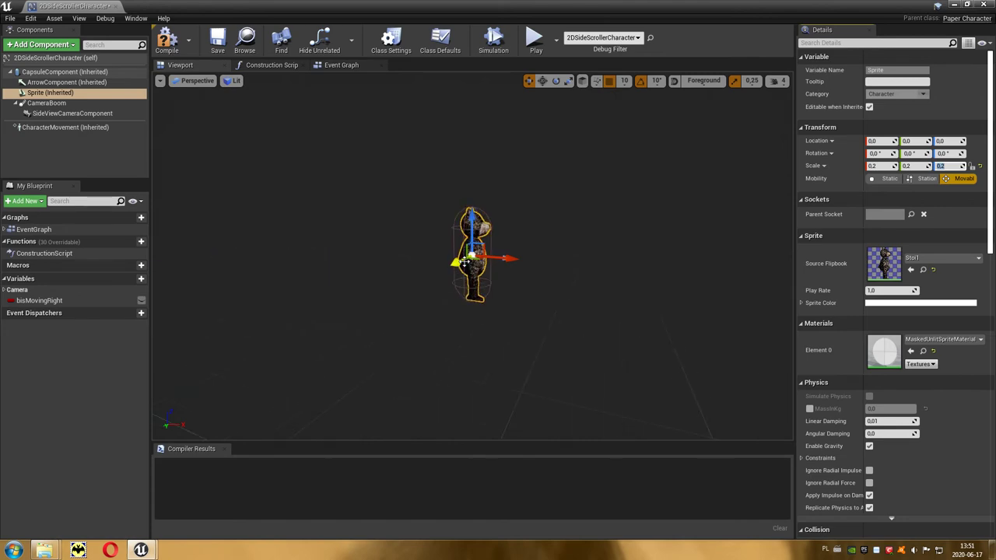
left_click_drag(464, 263, 468, 261, "alt")
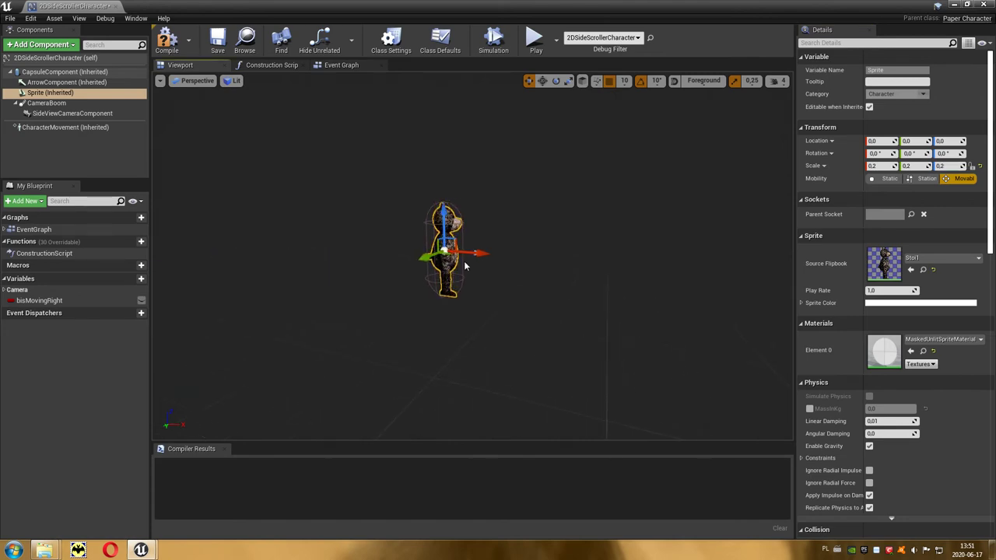
scroll(471, 259, "up", 3)
scroll(472, 258, "up", 2)
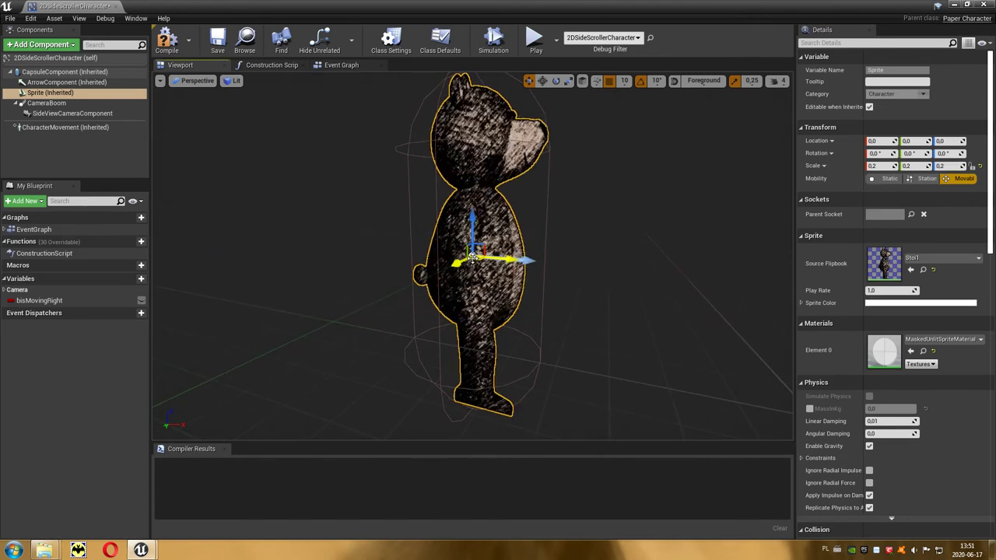
- In the Event Graph's Handle Animation, switch the Select node's False flipbook to Stoi1
left_click(348, 68)
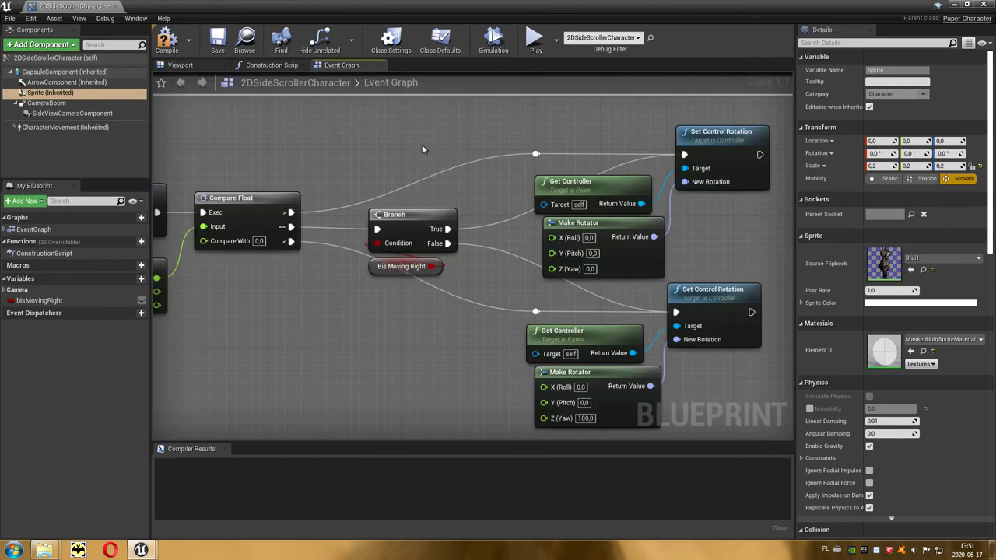
mouse_move(422, 149)
right_mouse_down()
mouse_move(457, 280)
mouse_move(618, 360)
right_mouse_up()
scroll(457, 281, "up", 3)
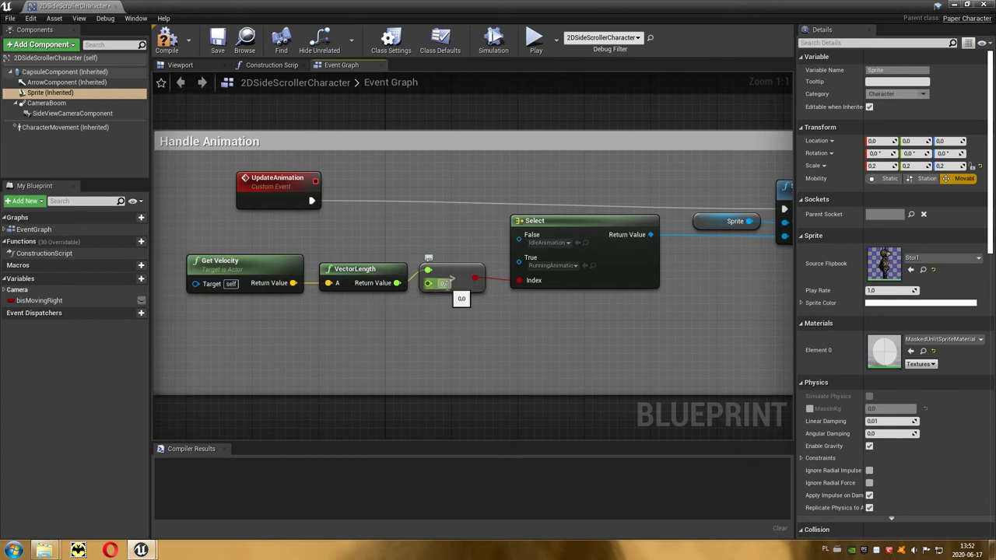
right_click_drag(566, 324, 459, 325)
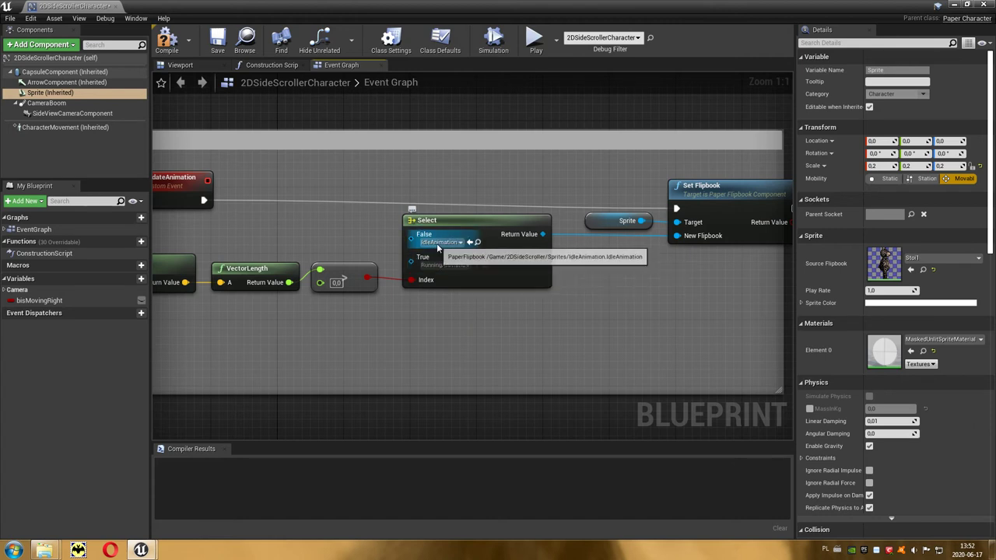
left_click(461, 244)
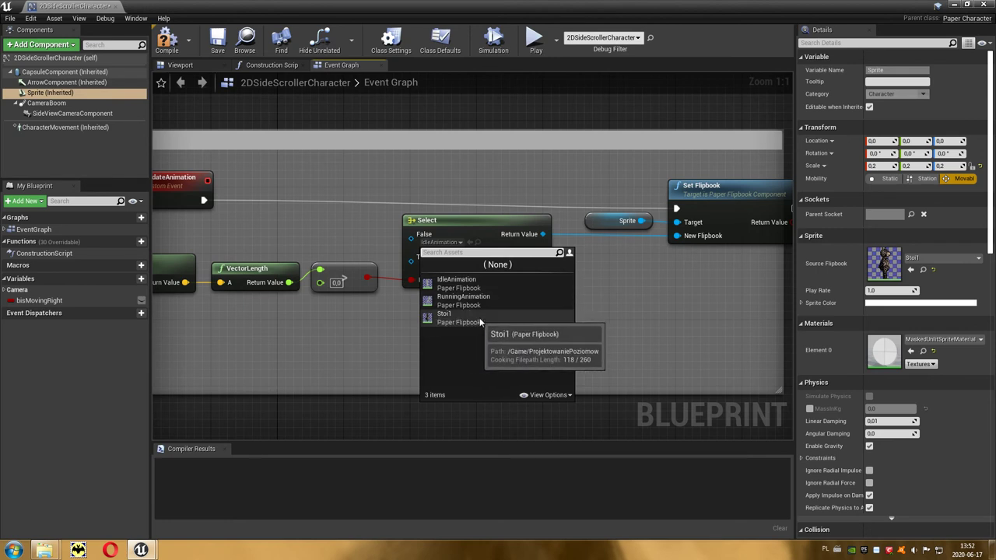
left_click(455, 318)
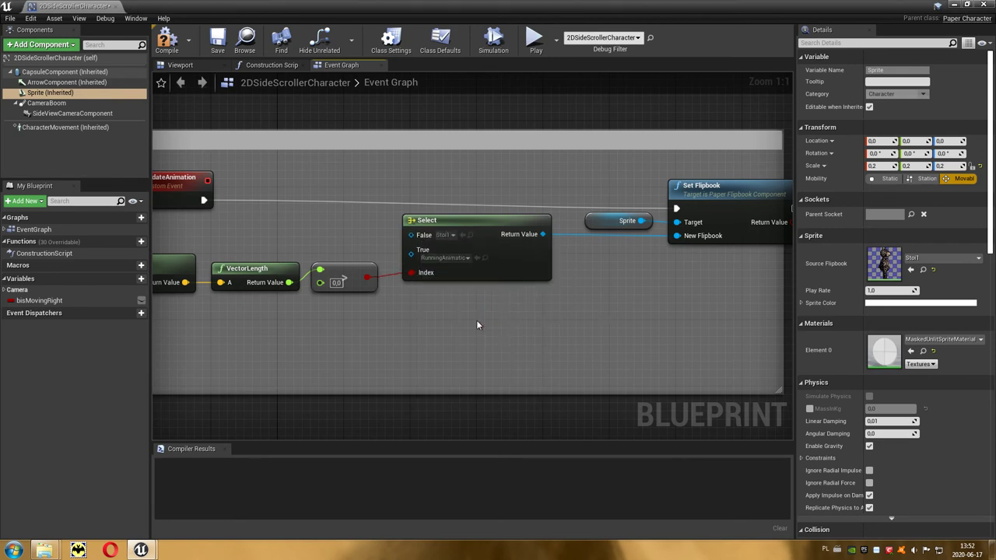
left_click(989, 5)
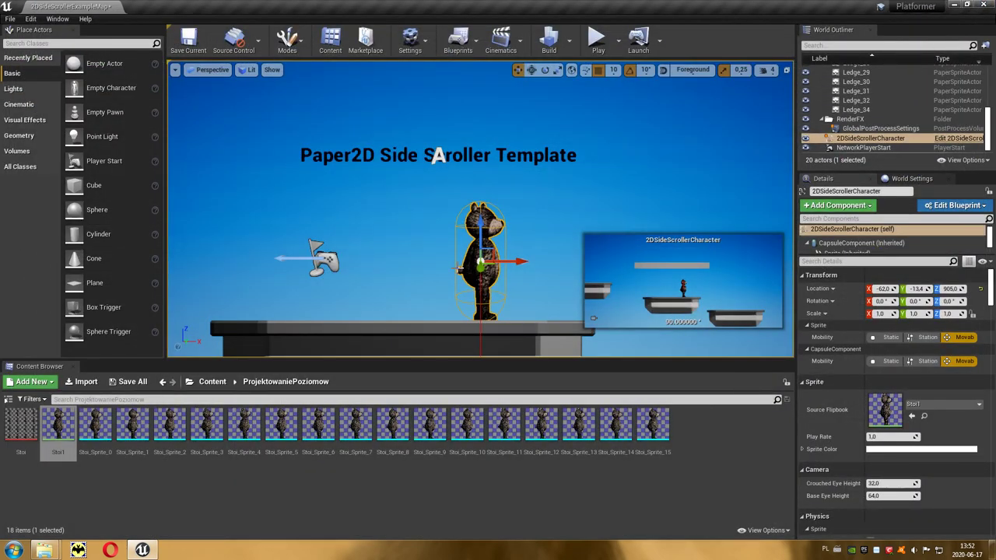
- Start a Play test and walk the bear character to the right with D
left_click(597, 36)
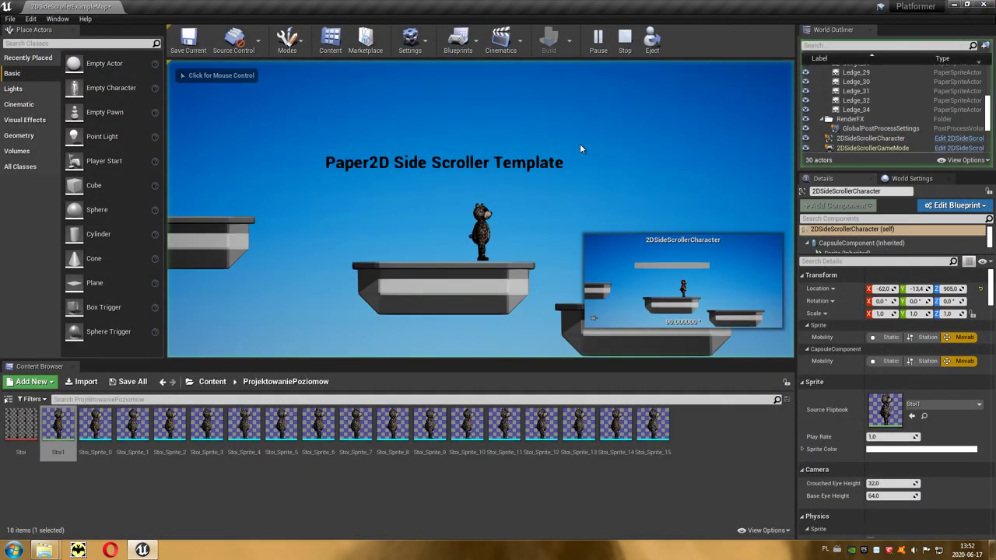
key("d")
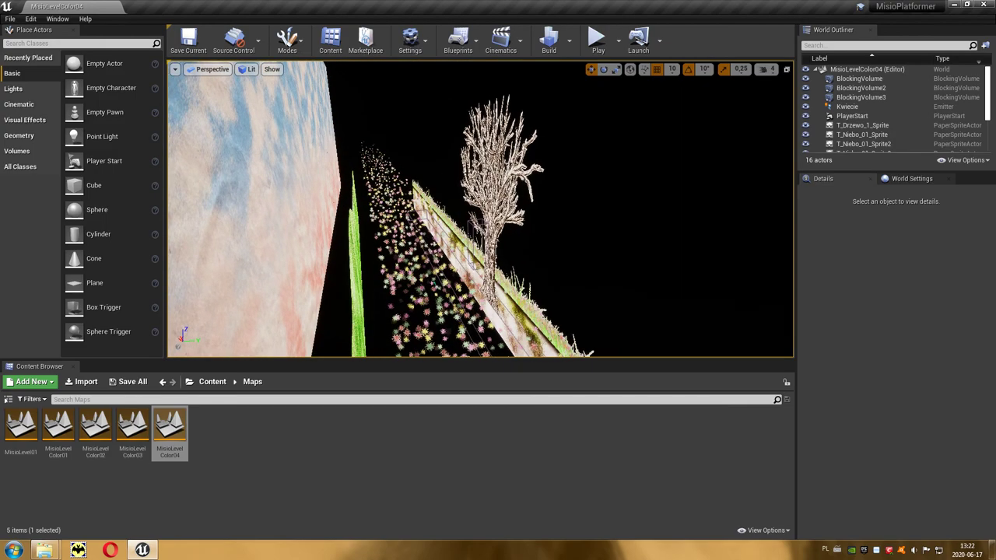
right_click_drag(481, 209, 350, 209)
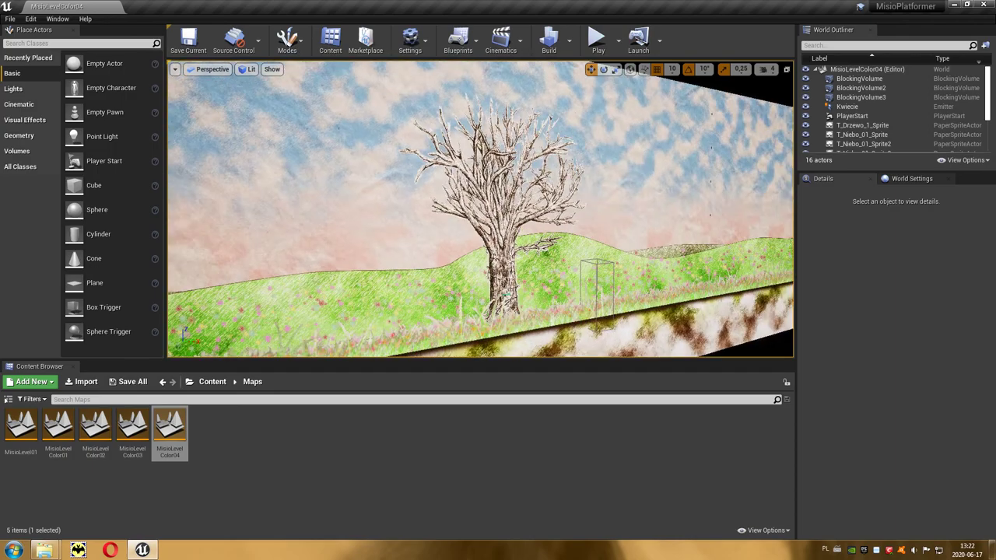
right_click_drag(440, 246, 496, 245)
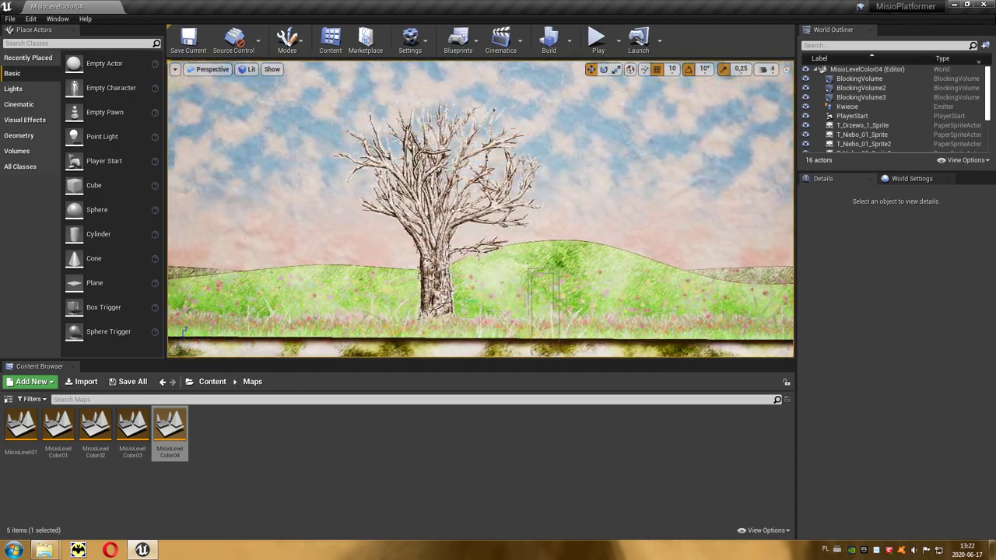